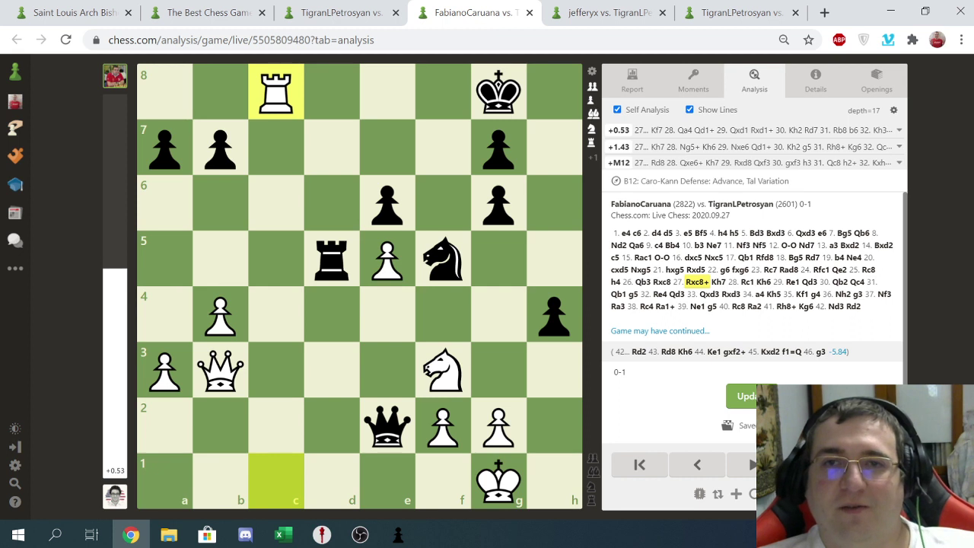
Step through the FabianoCaruana vs. TigranLPetrosyan game from 27...Kh7 to 33...Rxd3, following the engine evaluation.
{"action": "key", "text": "Right"}
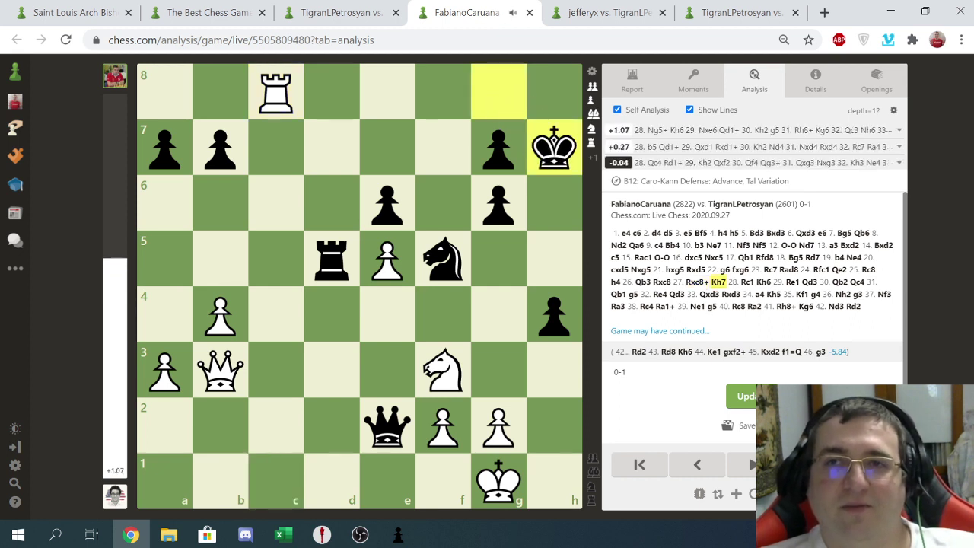
{"action": "key", "text": "Right"}
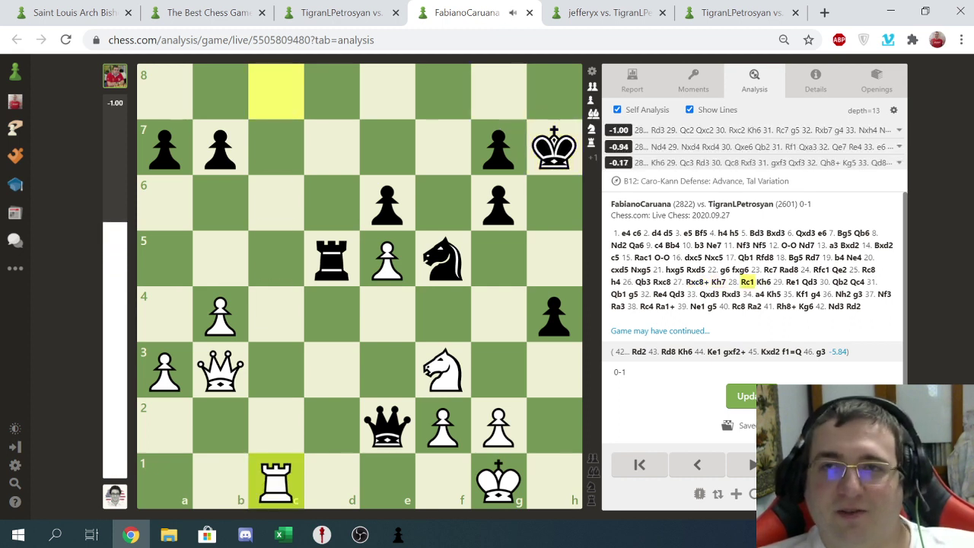
{"action": "key", "text": "Right"}
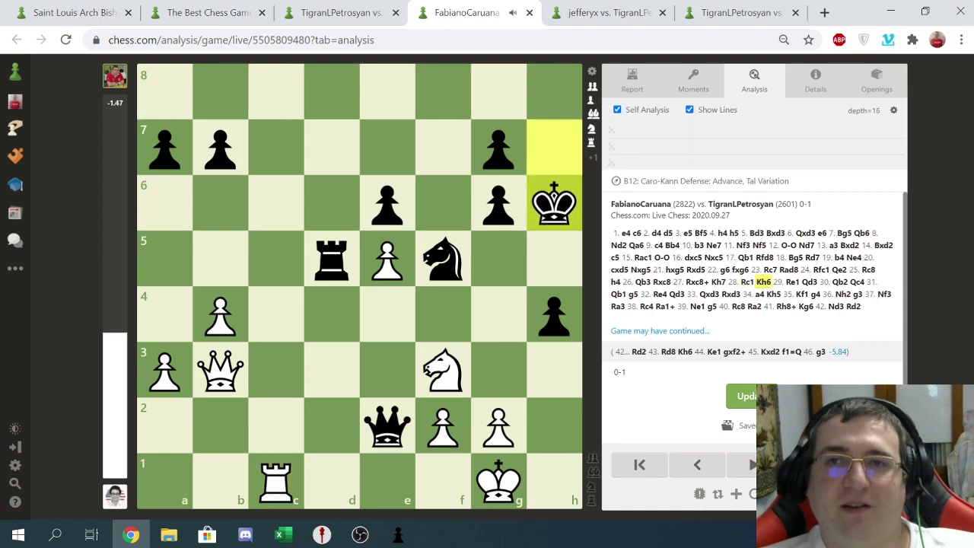
{"action": "key", "text": "Right"}
{"action": "key", "text": "Right"}
{"action": "key", "text": "Right"}
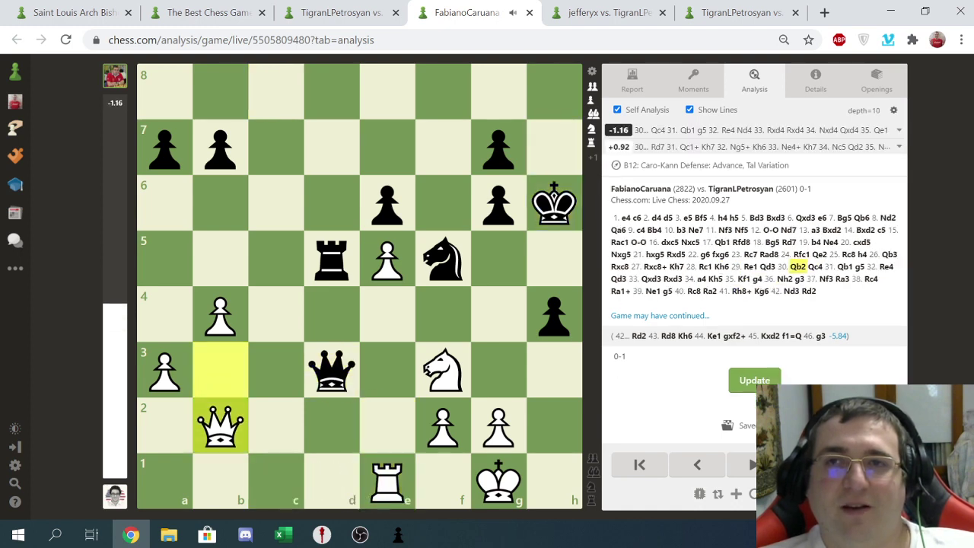
{"action": "key", "text": "Right"}
{"action": "key", "text": "Right"}
{"action": "key", "text": "Right"}
{"action": "key", "text": "Right"}
{"action": "key", "text": "Right"}
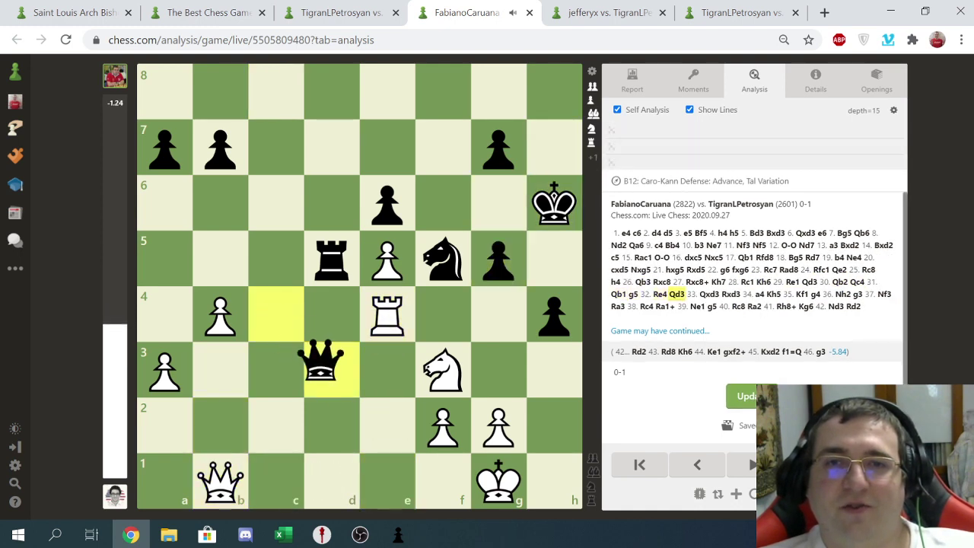
{"action": "key", "text": "Right"}
{"action": "key", "text": "Right"}
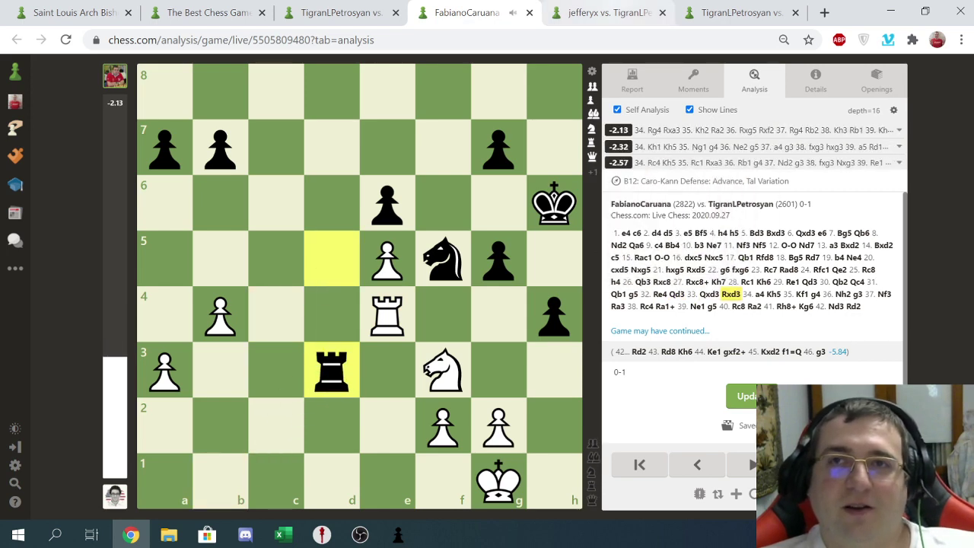
Open the jefferyx vs. TigranLPetrosyan game and step through its moves from 11.a4 to 33.a5, following the engine evaluation.
{"action": "left_click", "coordinate": [608, 12]}
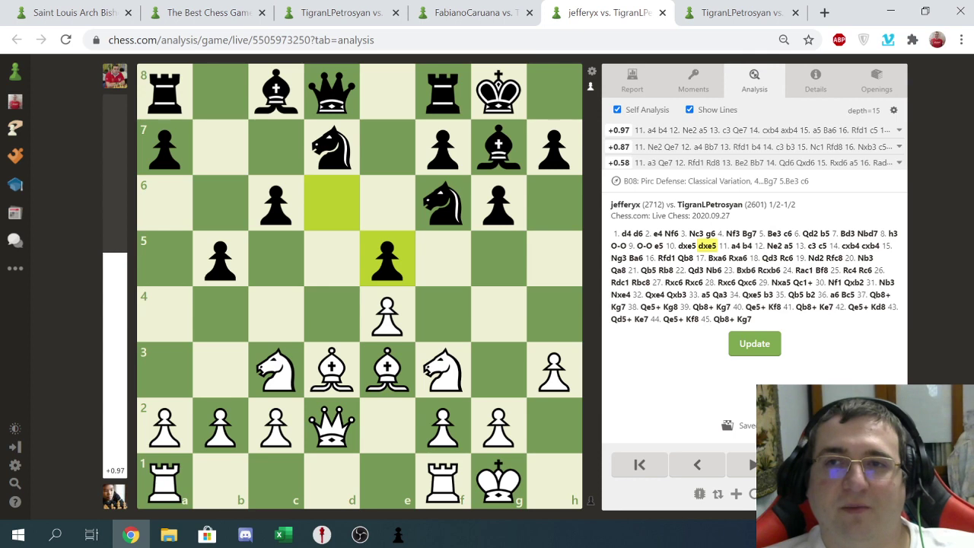
{"action": "key", "text": "Right"}
{"action": "key", "text": "Right"}
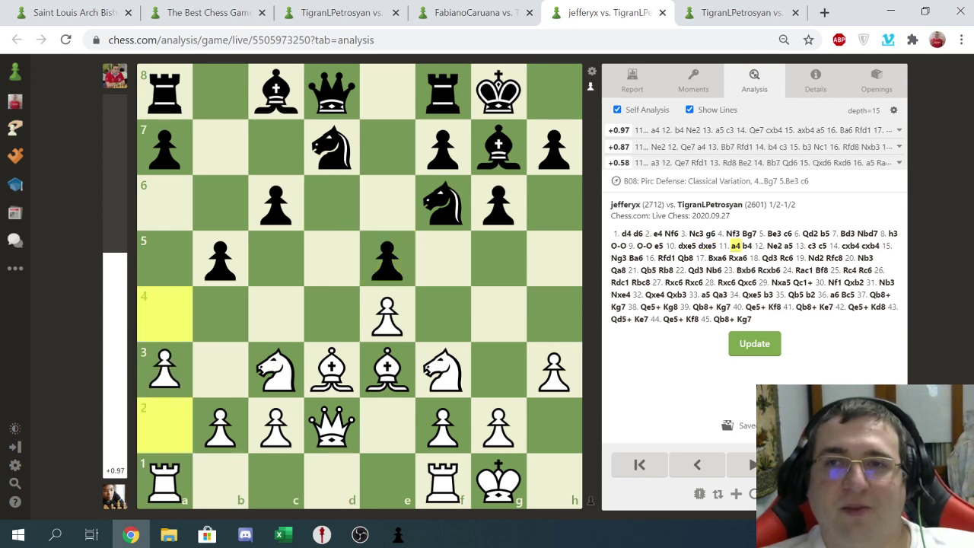
{"action": "key", "text": "Right"}
{"action": "key", "text": "Right"}
{"action": "key", "text": "Right"}
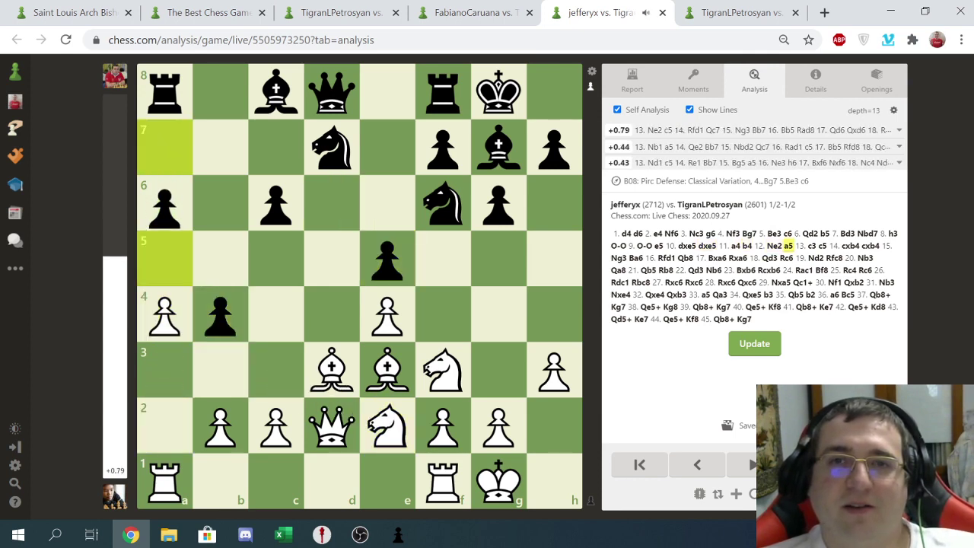
{"action": "key", "text": "Right"}
{"action": "key", "text": "Right"}
{"action": "key", "text": "Right"}
{"action": "key", "text": "Right"}
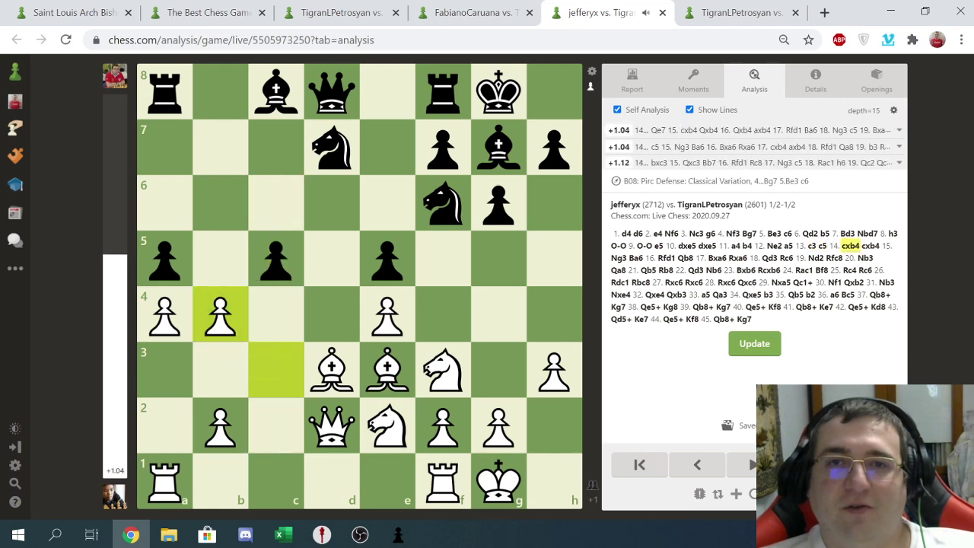
{"action": "key", "text": "Right"}
{"action": "key", "text": "Right"}
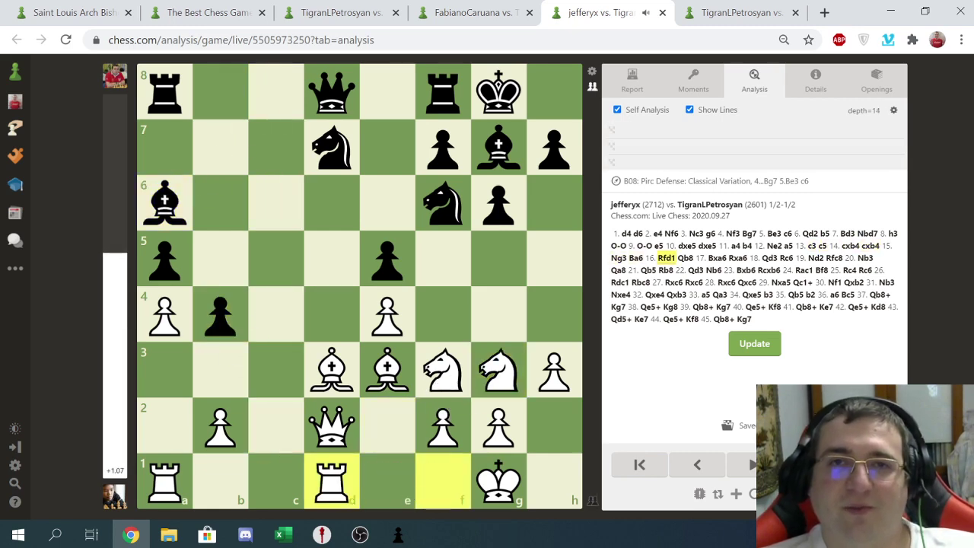
{"action": "key", "text": "Right"}
{"action": "key", "text": "Right"}
{"action": "key", "text": "Right"}
{"action": "key", "text": "Right"}
{"action": "key", "text": "Right"}
{"action": "key", "text": "Right"}
{"action": "key", "text": "Right"}
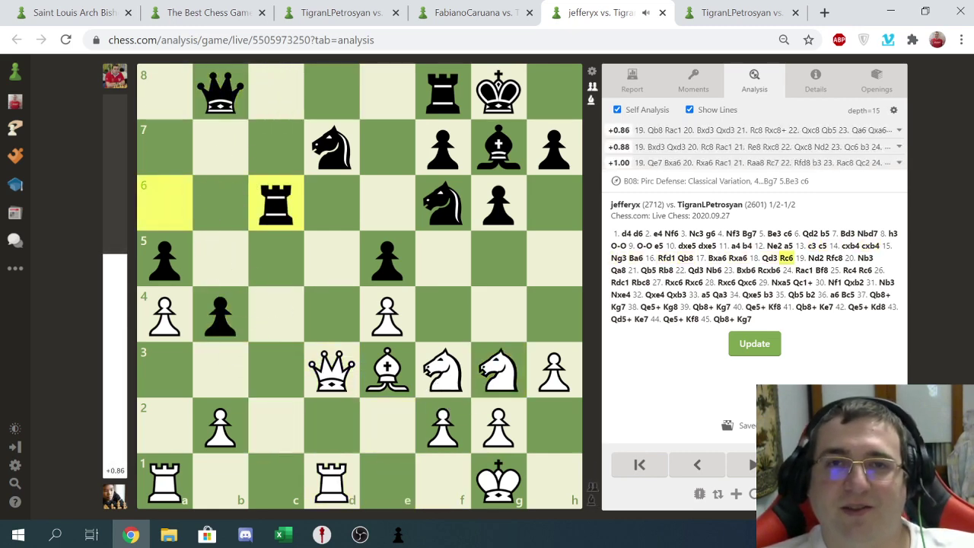
{"action": "key", "text": "Right"}
{"action": "key", "text": "Right"}
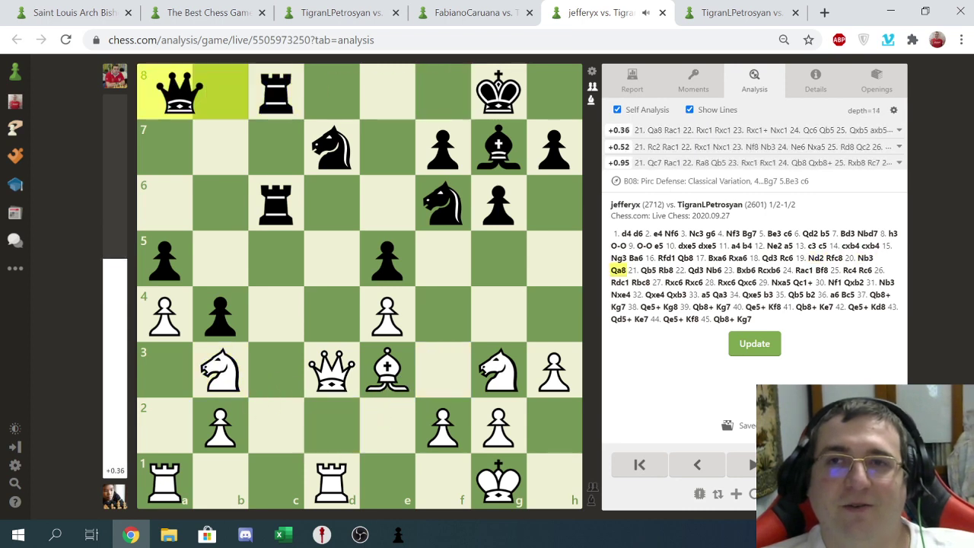
{"action": "key", "text": "Right"}
{"action": "key", "text": "Right"}
{"action": "key", "text": "Right"}
{"action": "key", "text": "Right"}
{"action": "key", "text": "Right"}
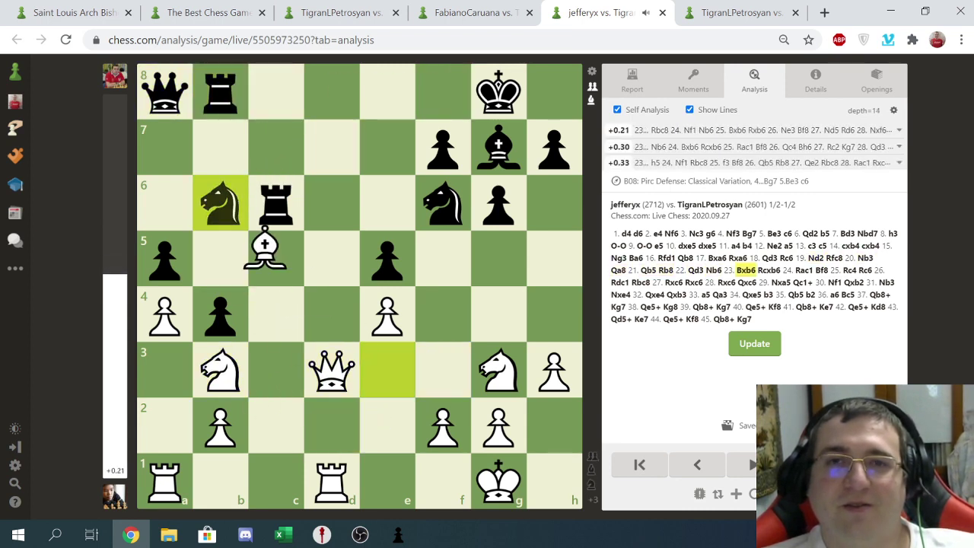
{"action": "key", "text": "Right"}
{"action": "key", "text": "Right"}
{"action": "key", "text": "Right"}
{"action": "key", "text": "Right"}
{"action": "key", "text": "Right"}
{"action": "key", "text": "Right"}
{"action": "key", "text": "Right"}
{"action": "key", "text": "Right"}
{"action": "key", "text": "Right"}
{"action": "key", "text": "Right"}
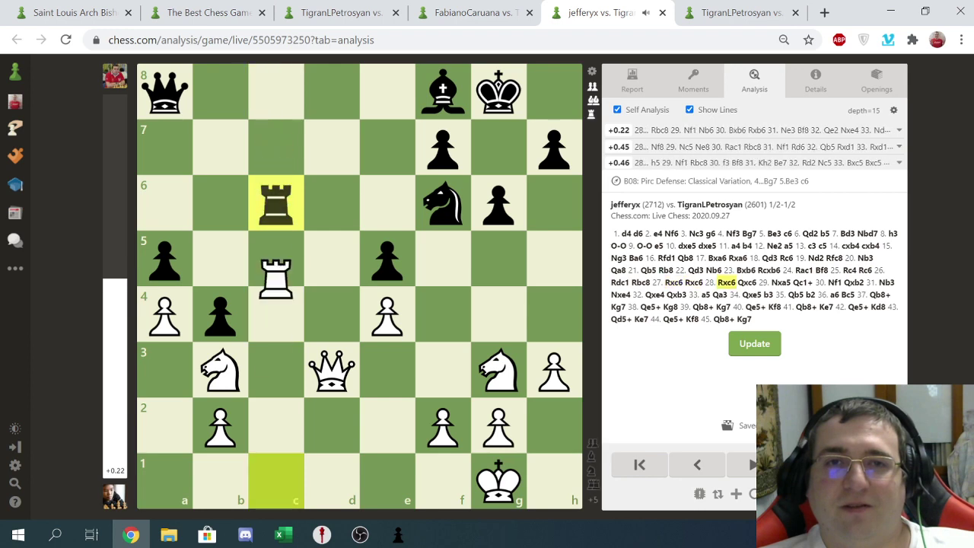
{"action": "key", "text": "Right"}
{"action": "key", "text": "Right"}
{"action": "key", "text": "Right"}
{"action": "key", "text": "Right"}
{"action": "key", "text": "Right"}
{"action": "key", "text": "Right"}
{"action": "key", "text": "Right"}
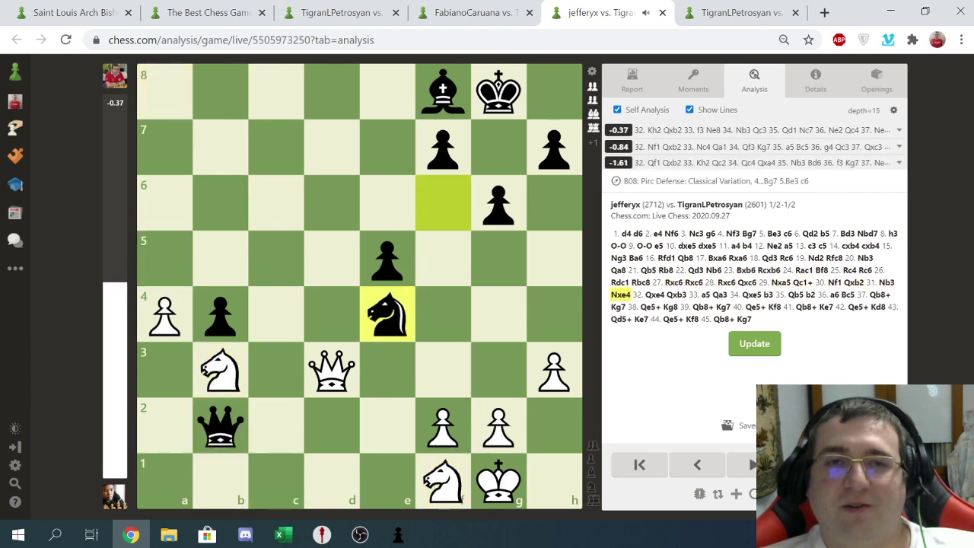
{"action": "key", "text": "Right"}
{"action": "key", "text": "Right"}
{"action": "key", "text": "Right"}
{"action": "key", "text": "Right"}
{"action": "key", "text": "Left"}
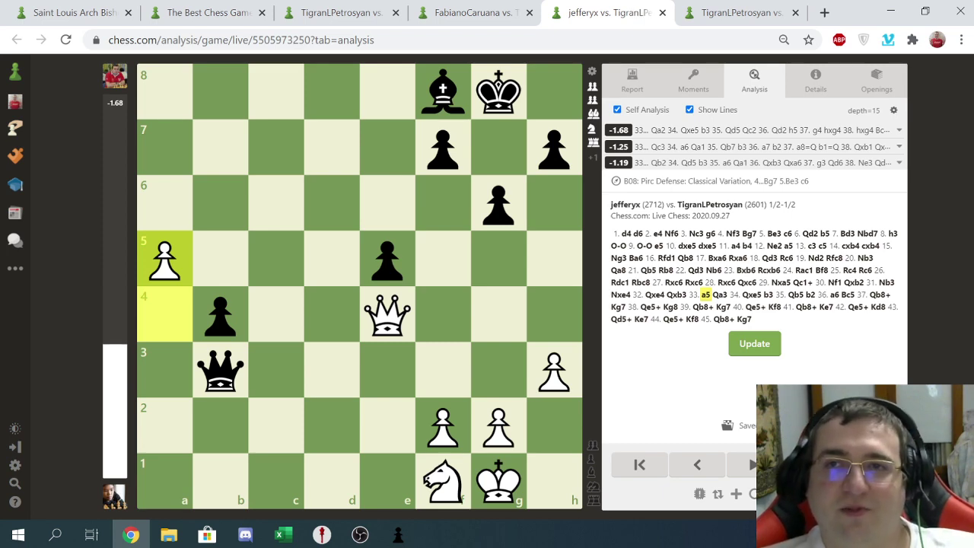
Switch to the Results window of the game-analysis program and recalculate TigranLPetrosyan's statistics with FabianoCaruana as the opponent.
{"action": "key", "text": "alt+Tab"}
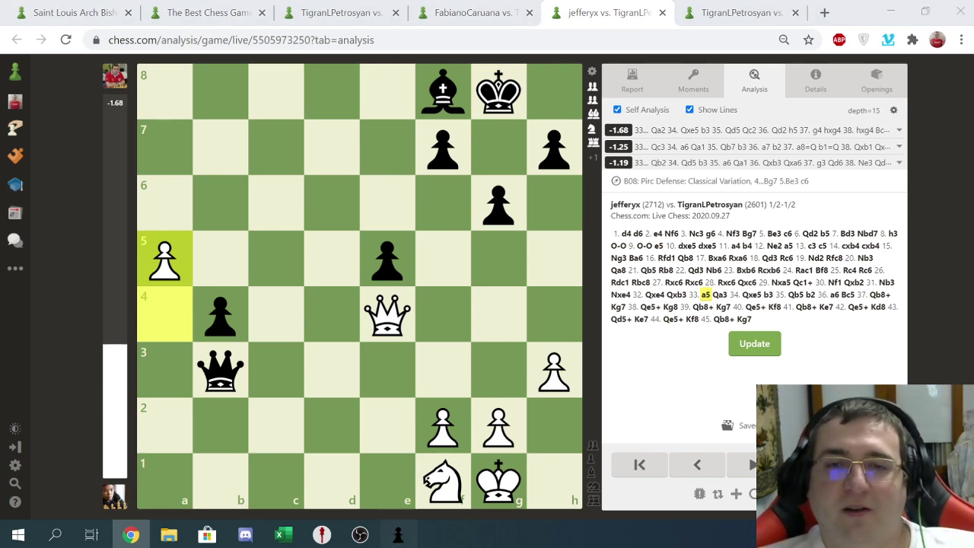
{"action": "left_click", "coordinate": [787, 317]}
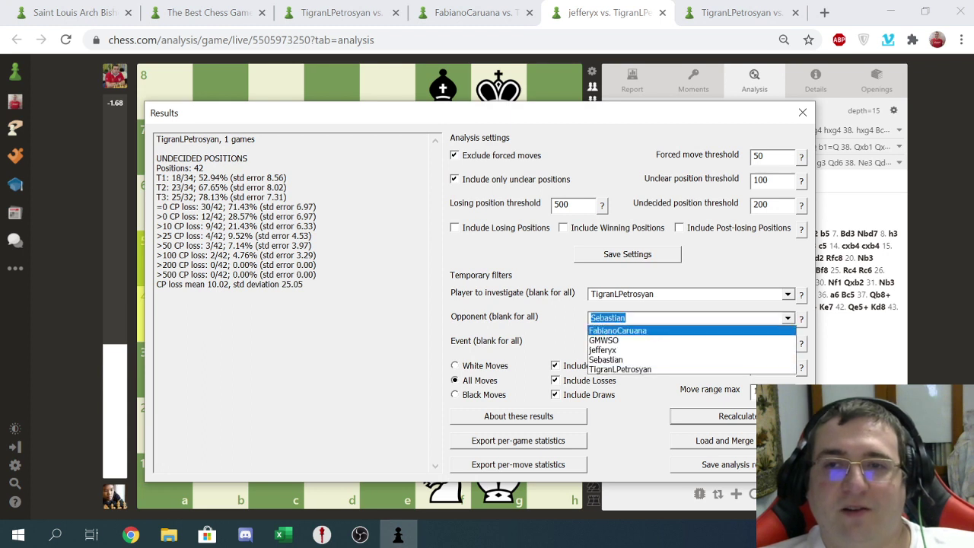
{"action": "left_click", "coordinate": [620, 329]}
{"action": "key", "text": "Return"}
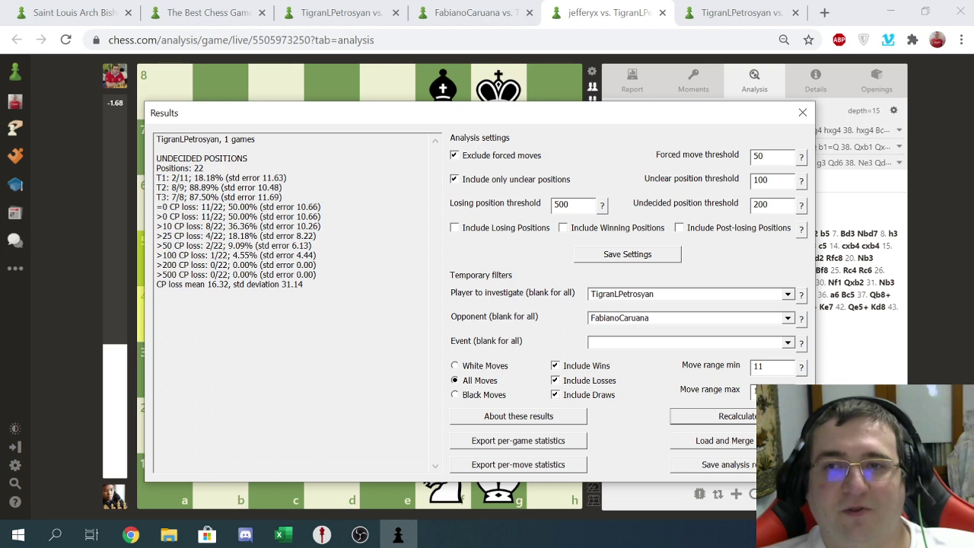
Recalculate TigranLPetrosyan's statistics with jefferyx as the opponent and highlight the >25 to >100 CP loss lines.
{"action": "left_click", "coordinate": [787, 318]}
{"action": "left_click", "coordinate": [624, 350]}
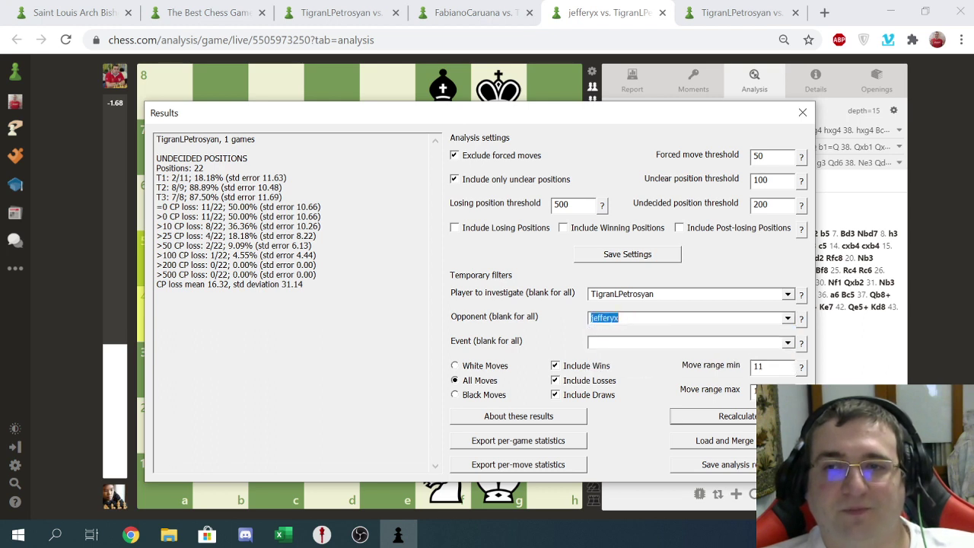
{"action": "left_click", "coordinate": [725, 415]}
{"action": "left_click_drag", "start_coordinate": [296, 255], "coordinate": [157, 236]}
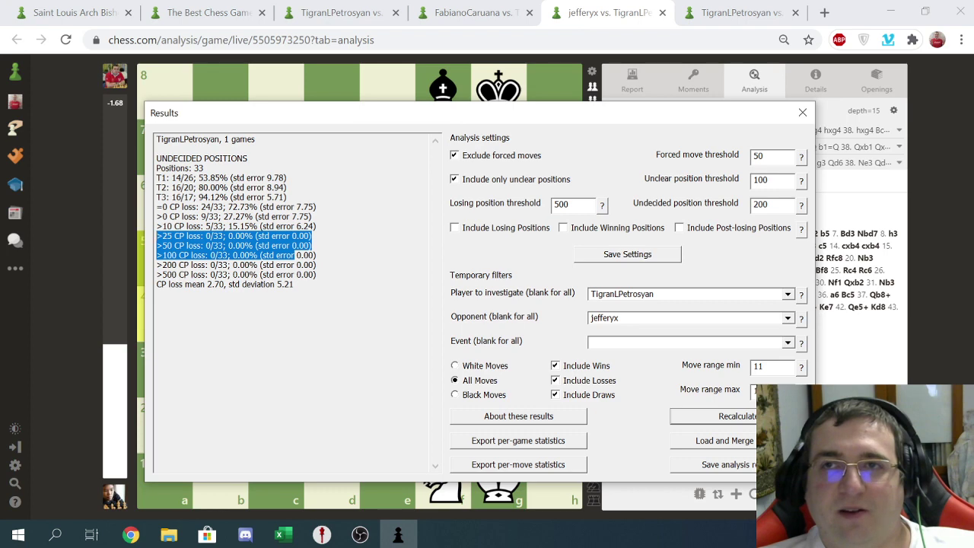
Return to Chrome, open the TigranLPetrosyan vs. GMWSO game and show its engine lines.
{"action": "key", "text": "alt+Tab"}
{"action": "left_click", "coordinate": [734, 12]}
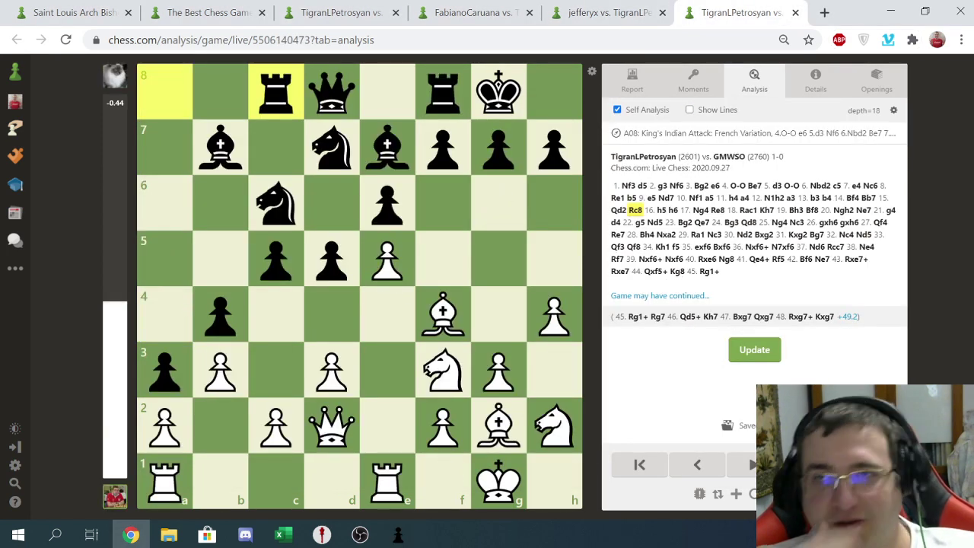
{"action": "left_click", "coordinate": [476, 13]}
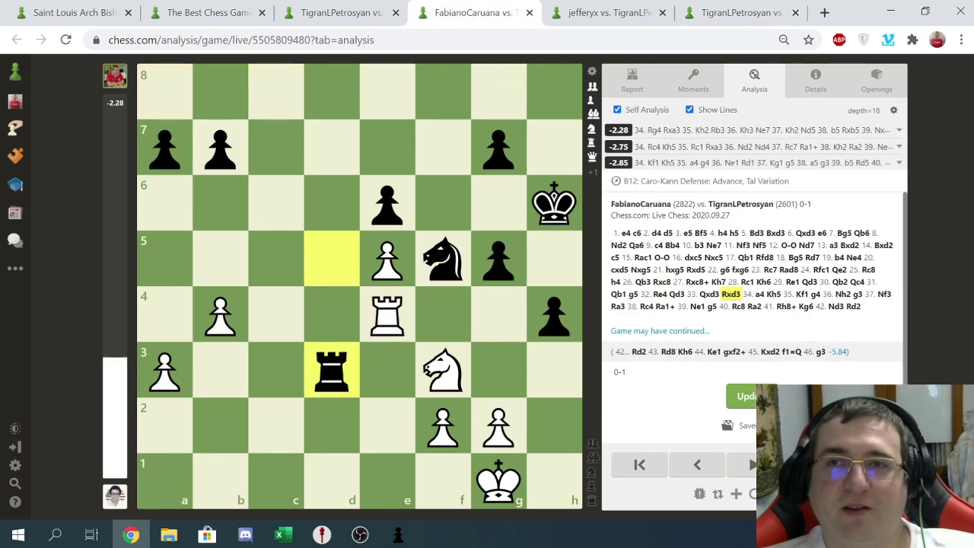
{"action": "key", "text": "ctrl+Tab"}
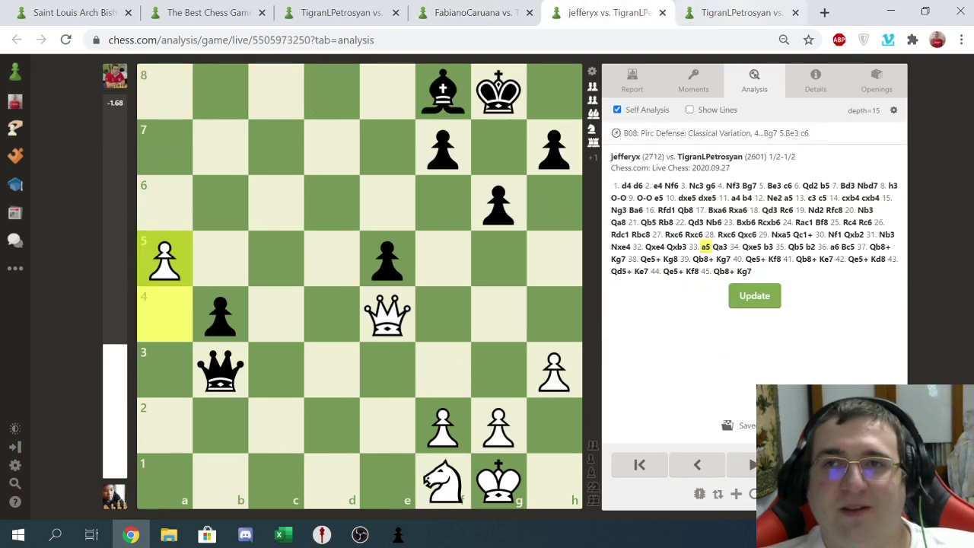
{"action": "key", "text": "ctrl+Tab"}
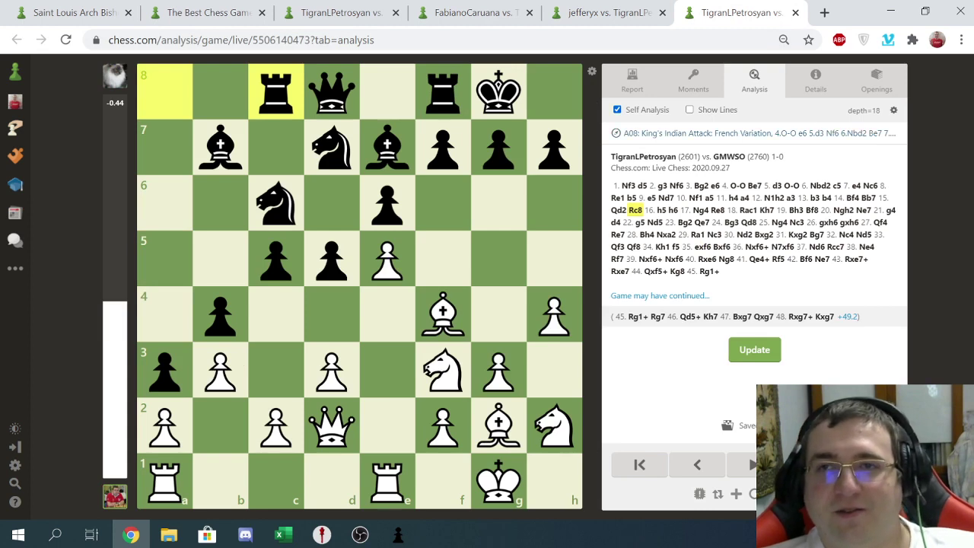
{"action": "left_click", "coordinate": [689, 109]}
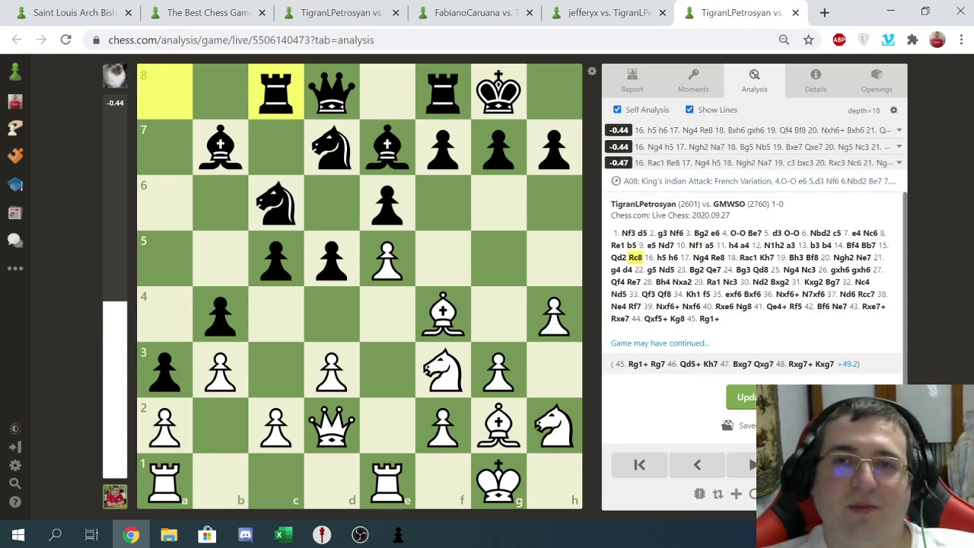
Step through the TigranLPetrosyan vs. GMWSO game from 16.h5 to 43.Rxe7+, following the engine evaluation and lines.
{"action": "key", "text": "Right"}
{"action": "key", "text": "Right"}
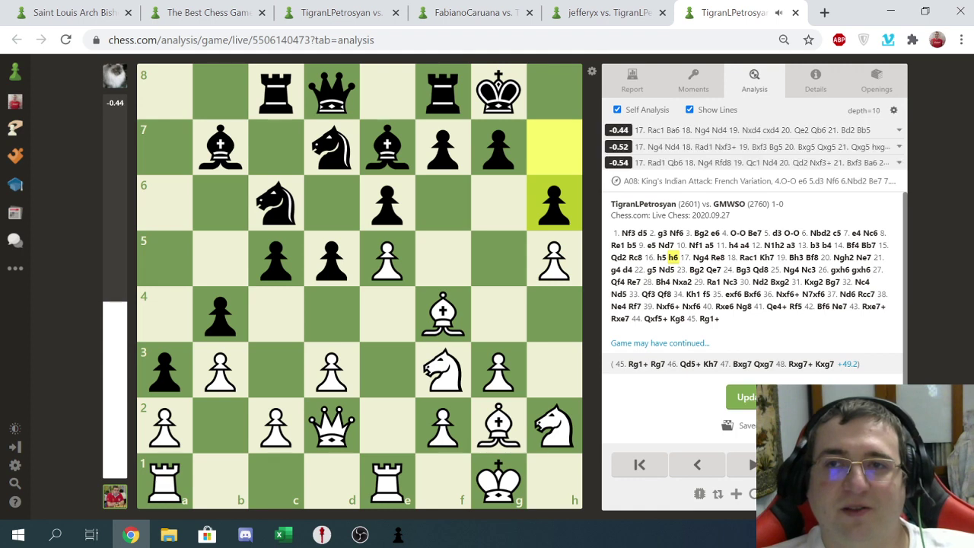
{"action": "key", "text": "Right"}
{"action": "key", "text": "Right"}
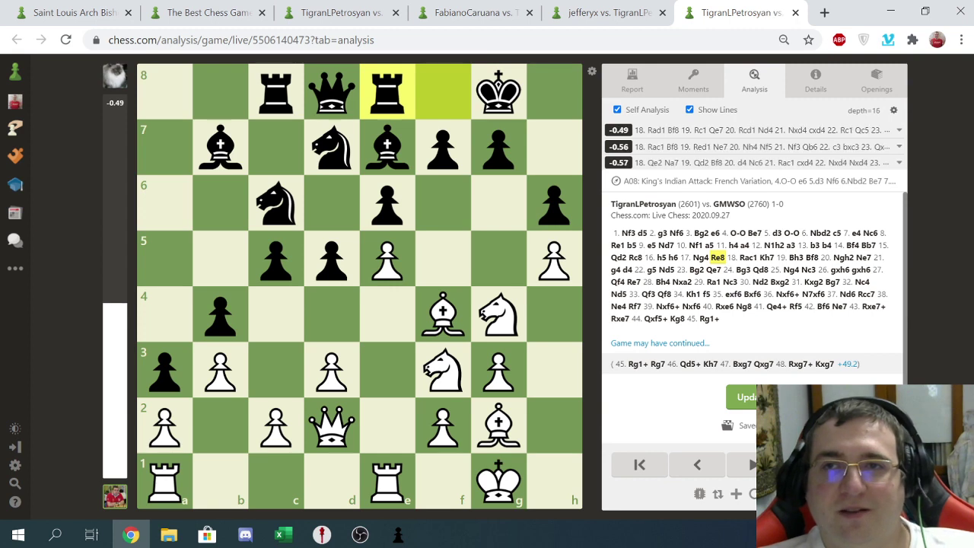
{"action": "key", "text": "Right"}
{"action": "key", "text": "Right"}
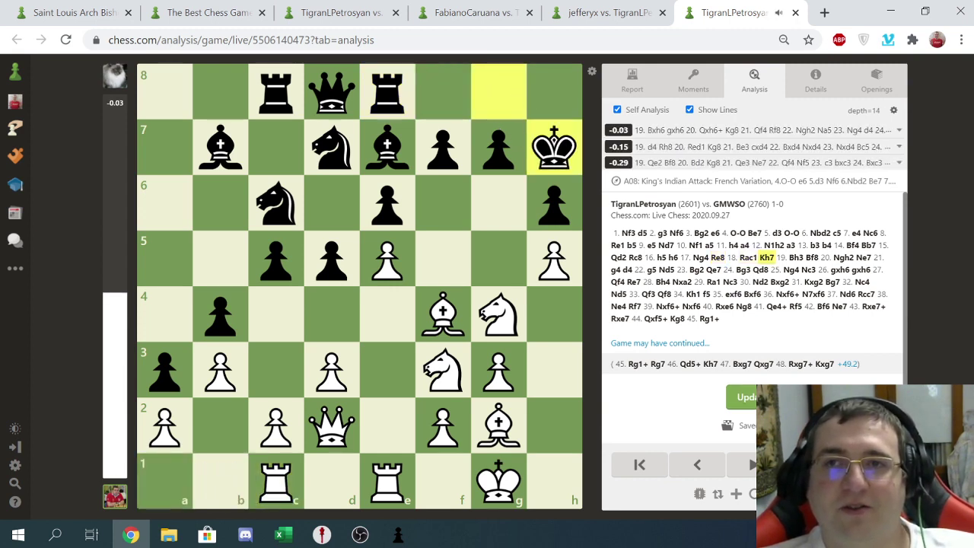
{"action": "key", "text": "Right"}
{"action": "key", "text": "Right"}
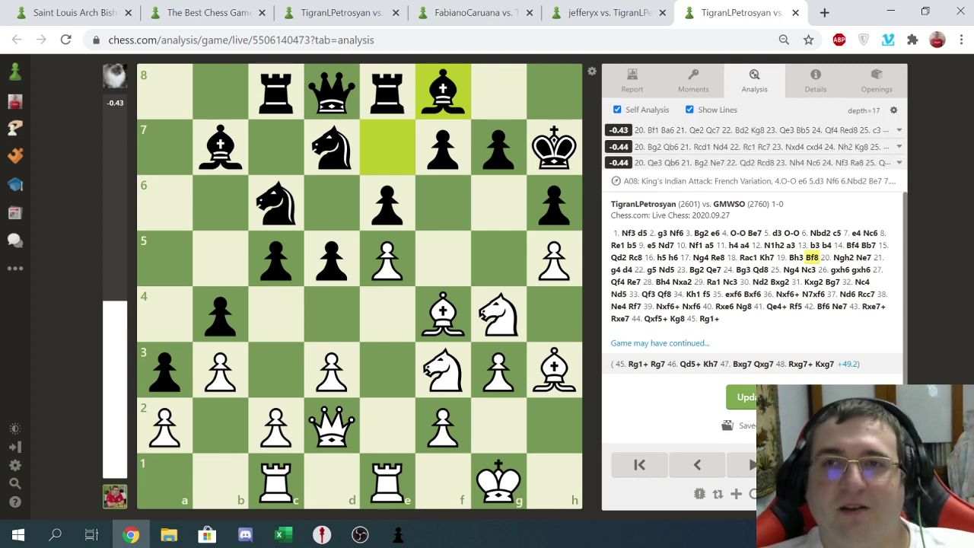
{"action": "key", "text": "Right"}
{"action": "key", "text": "Right"}
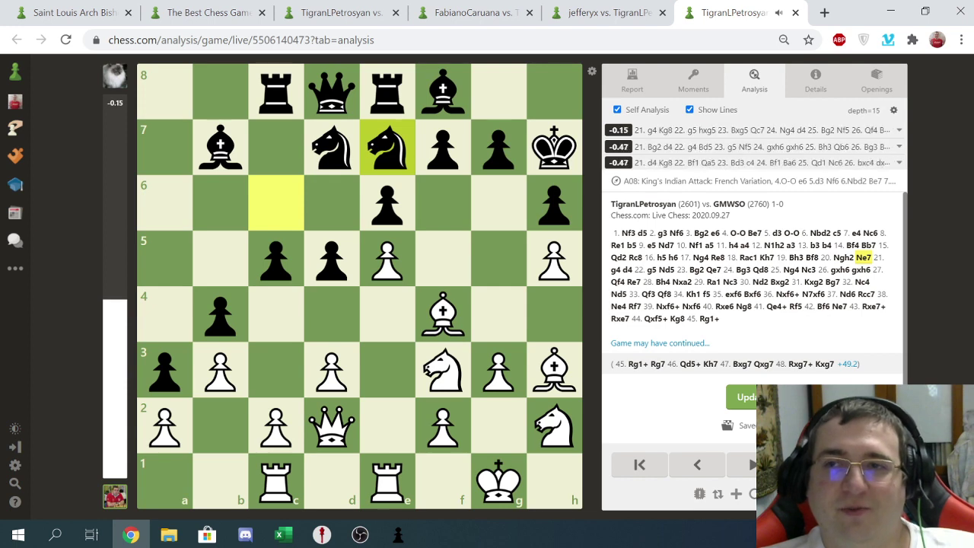
{"action": "key", "text": "Right"}
{"action": "key", "text": "Right"}
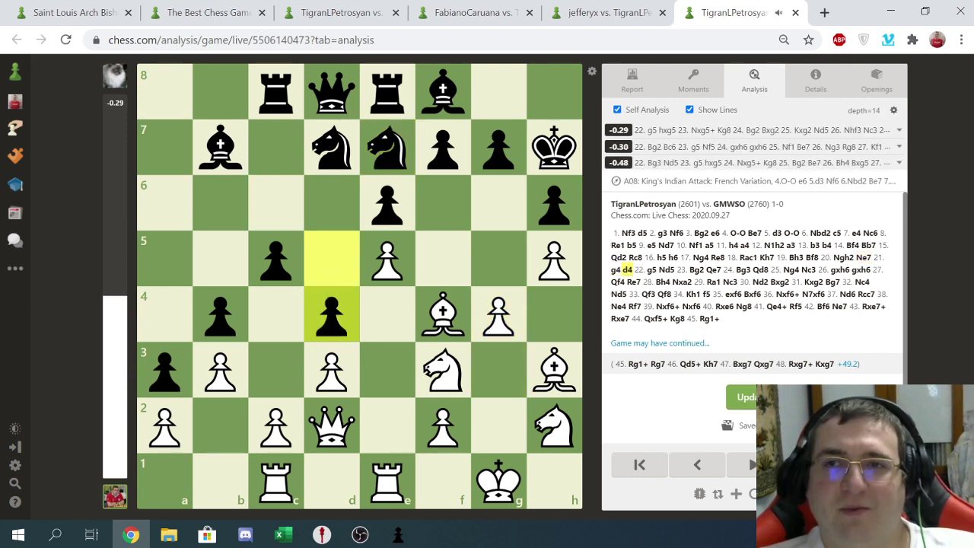
{"action": "key", "text": "Right"}
{"action": "key", "text": "Right"}
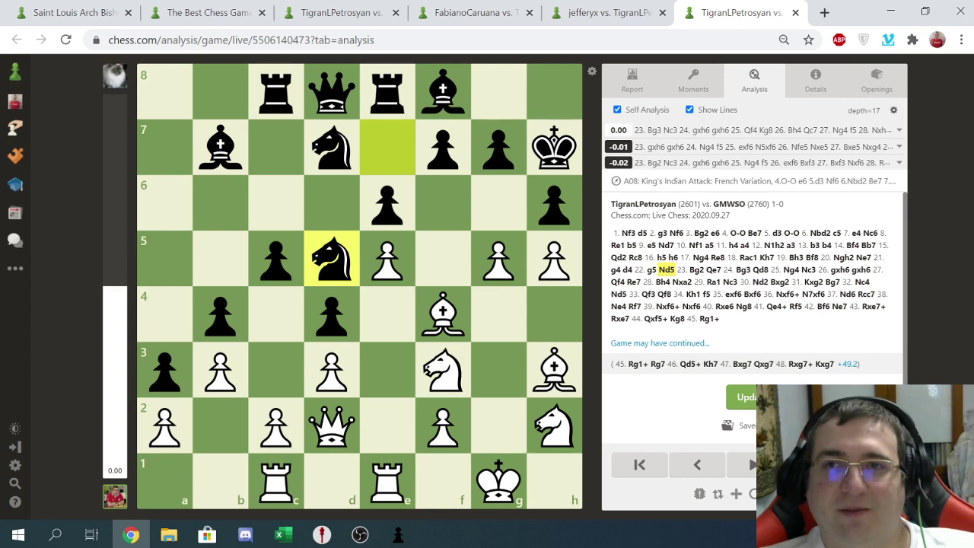
{"action": "key", "text": "Right"}
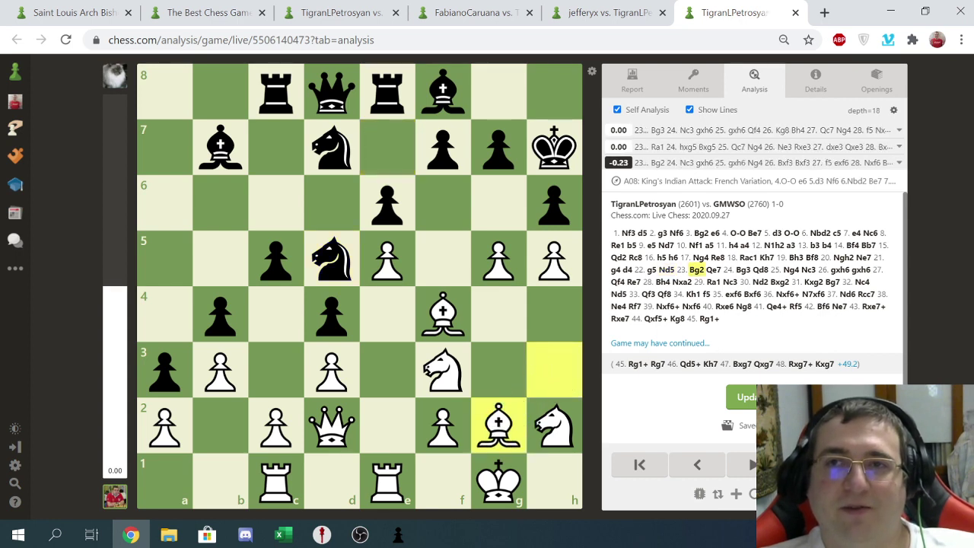
{"action": "key", "text": "Right"}
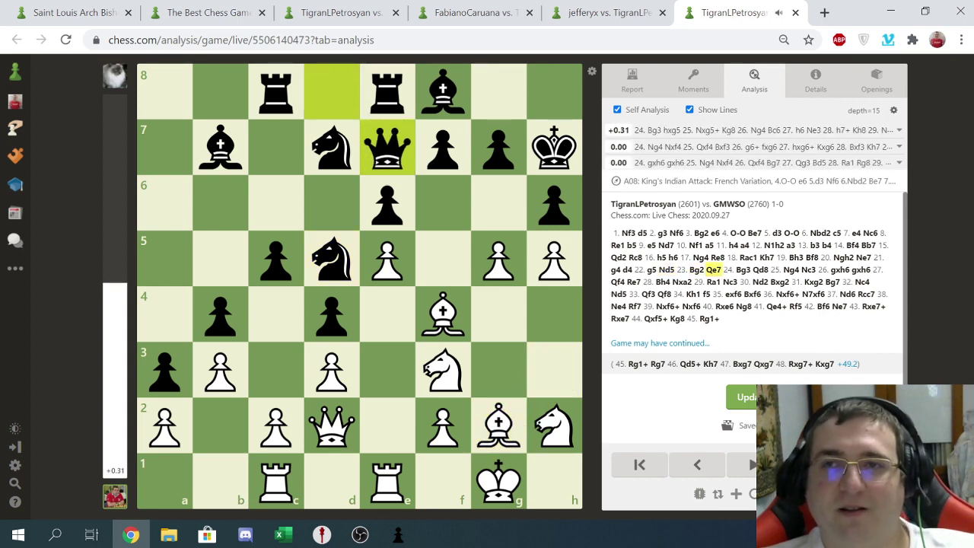
{"action": "key", "text": "Right"}
{"action": "key", "text": "Right"}
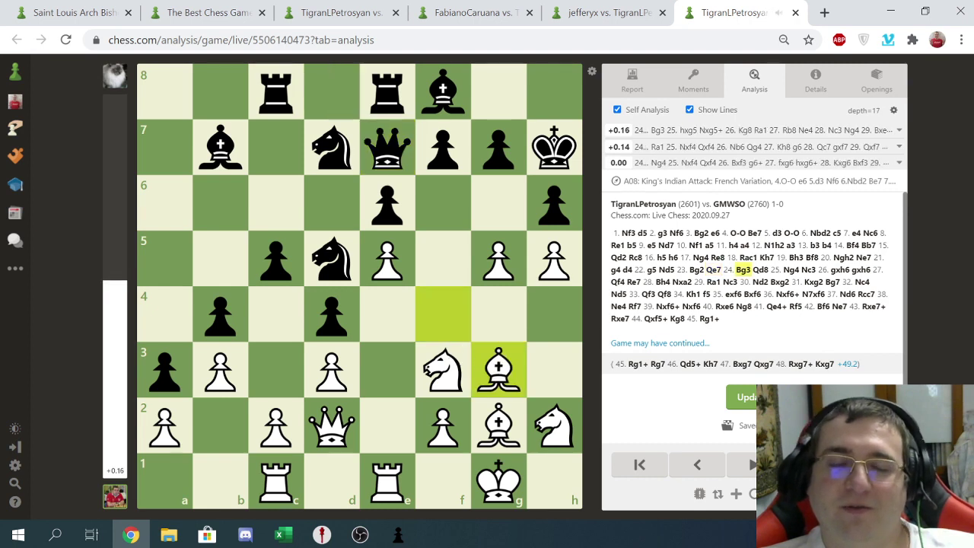
{"action": "key", "text": "Right"}
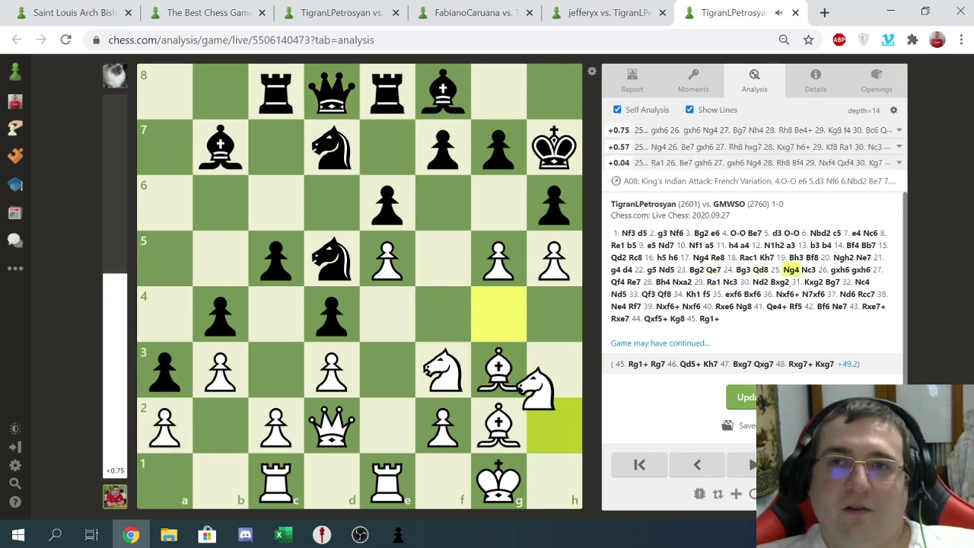
{"action": "key", "text": "Right"}
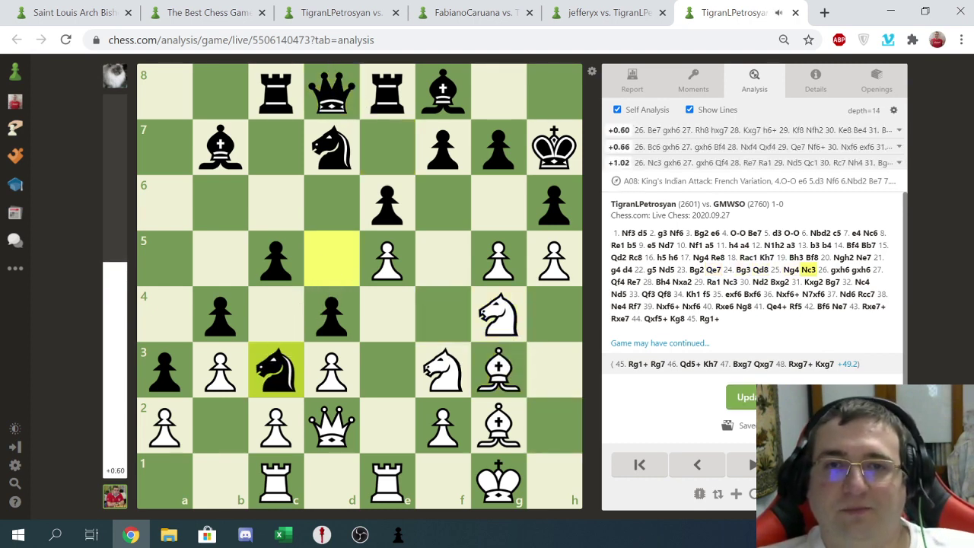
{"action": "key", "text": "Right"}
{"action": "key", "text": "Right"}
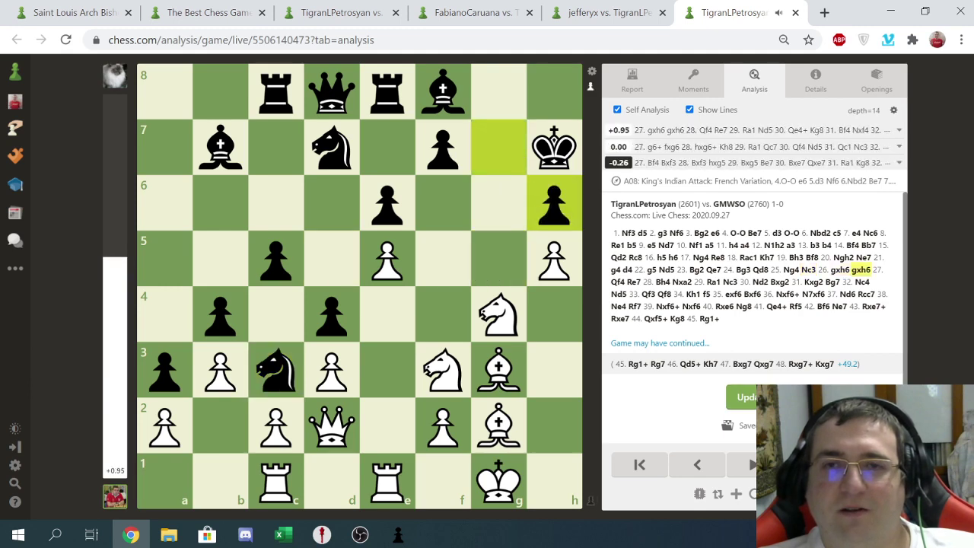
{"action": "key", "text": "Right"}
{"action": "key", "text": "Right"}
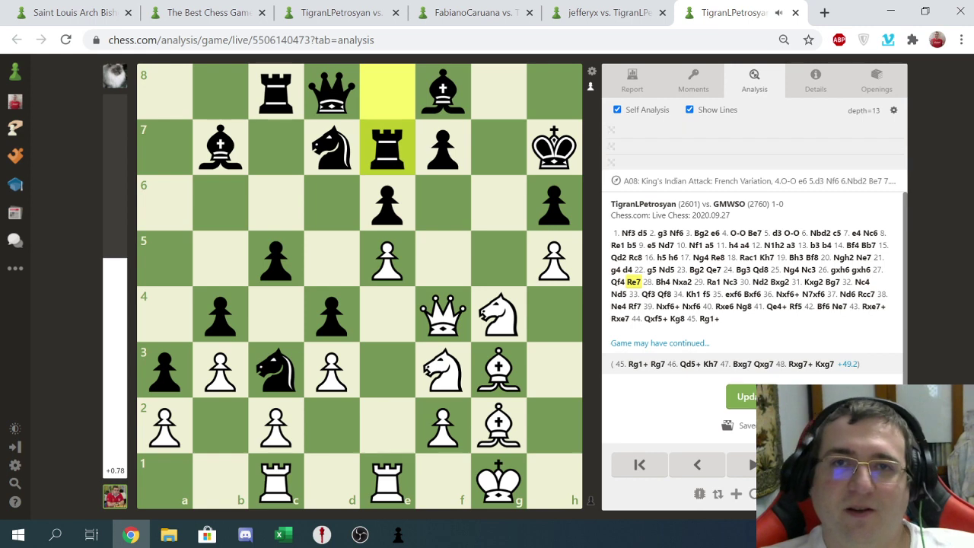
{"action": "key", "text": "Right"}
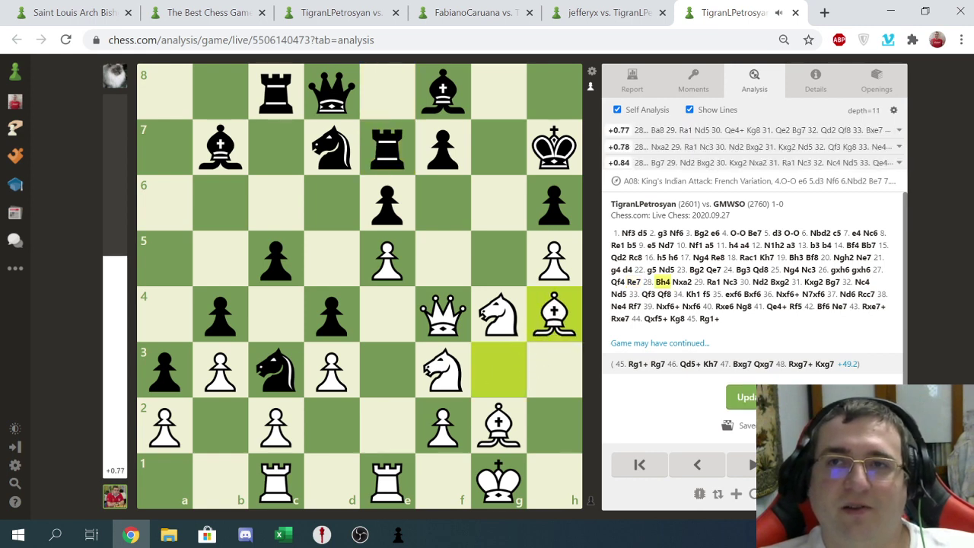
{"action": "key", "text": "Right"}
{"action": "key", "text": "Right"}
{"action": "key", "text": "Right"}
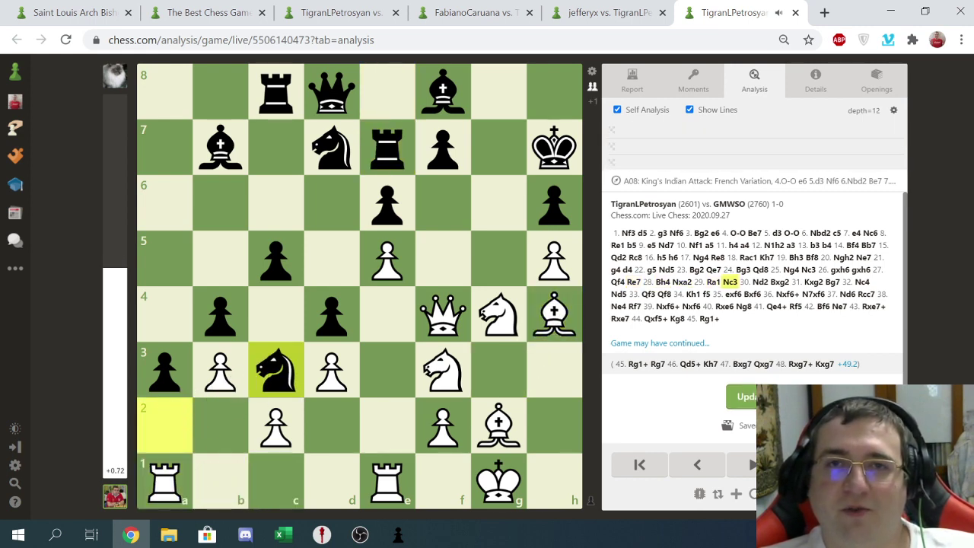
{"action": "key", "text": "Right"}
{"action": "key", "text": "Right"}
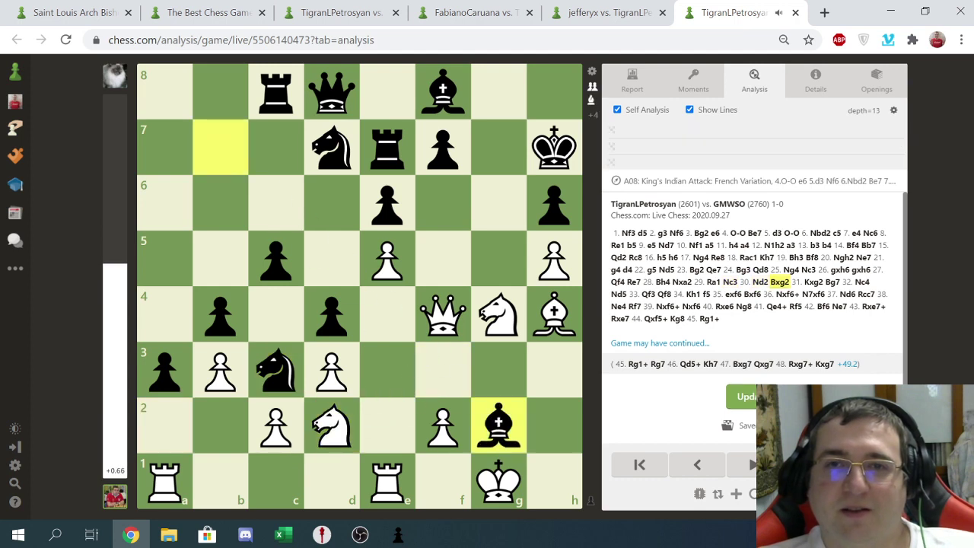
{"action": "key", "text": "Right"}
{"action": "key", "text": "Right"}
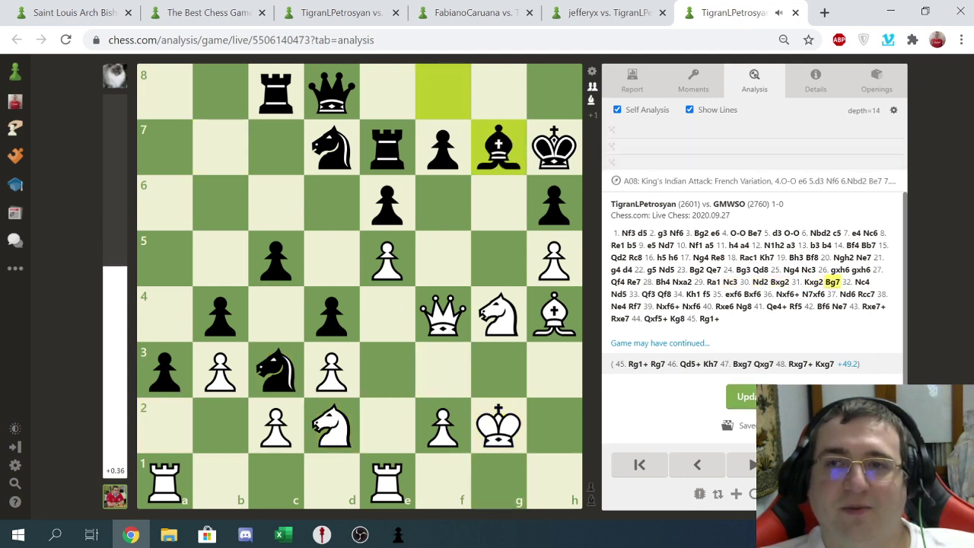
{"action": "key", "text": "Right"}
{"action": "key", "text": "Right"}
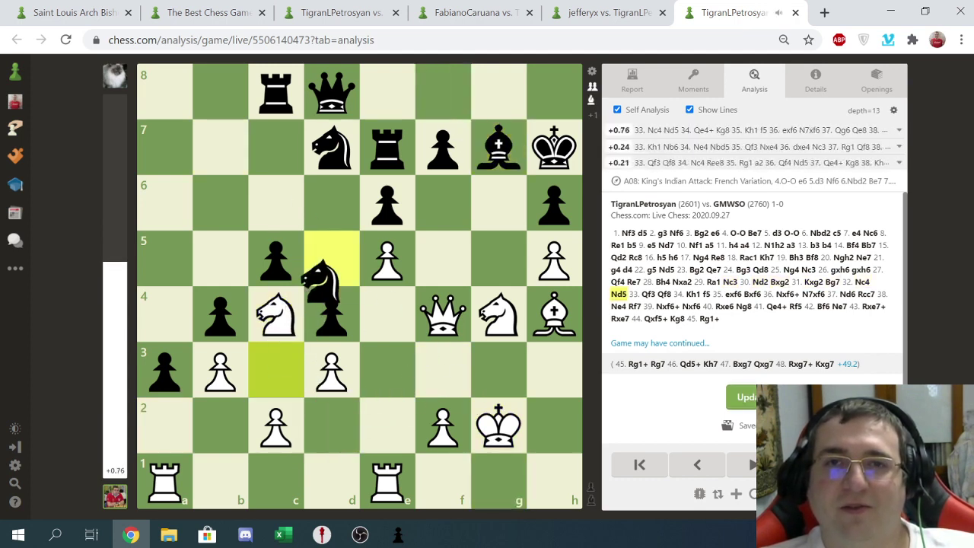
{"action": "key", "text": "Right"}
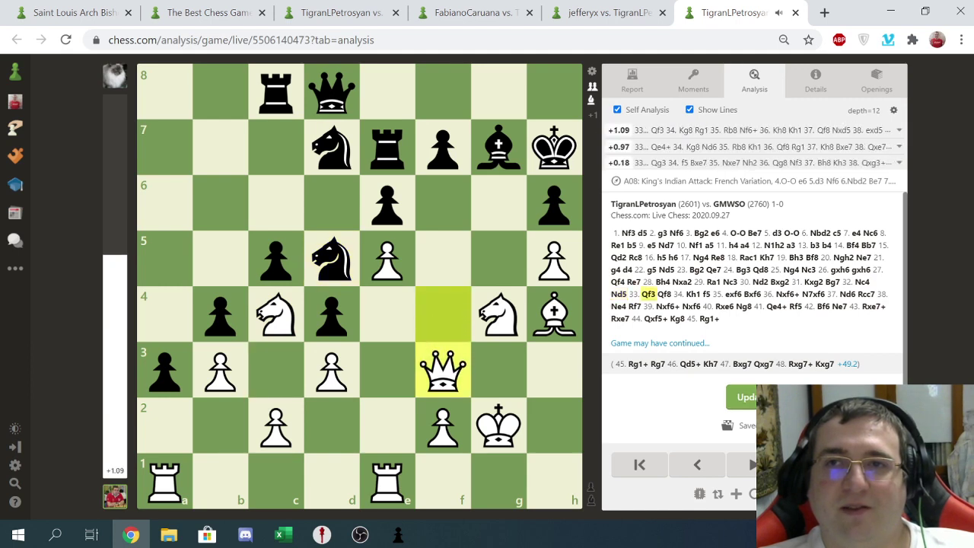
{"action": "key", "text": "Right"}
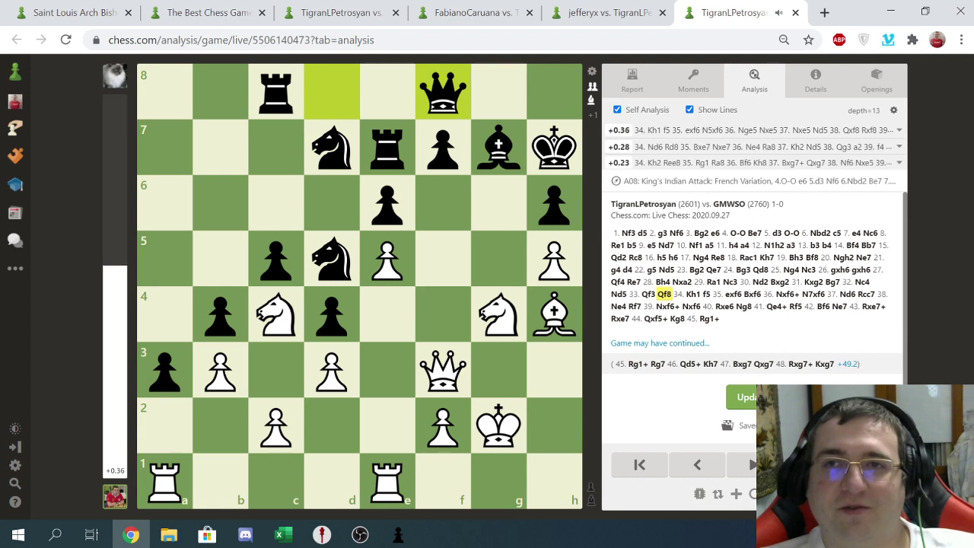
{"action": "key", "text": "Right"}
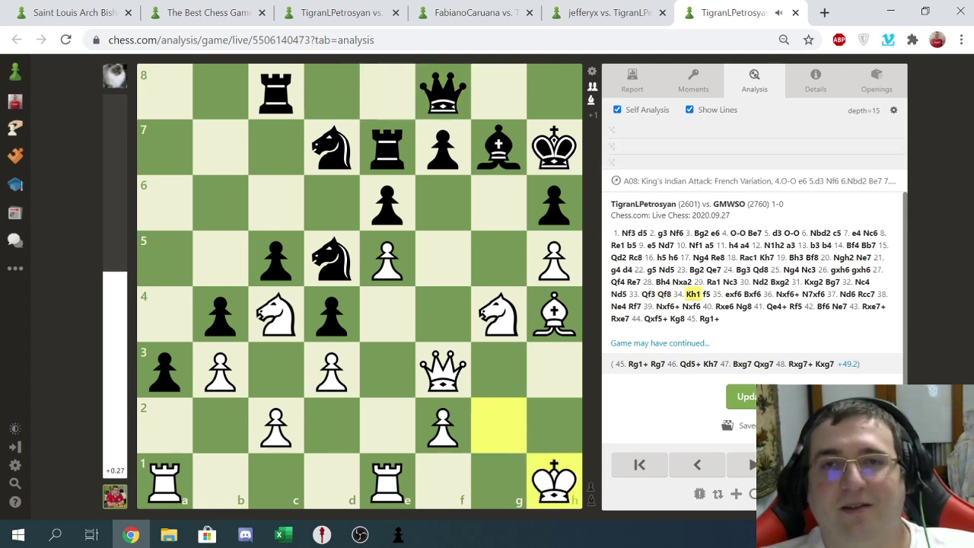
{"action": "key", "text": "Right"}
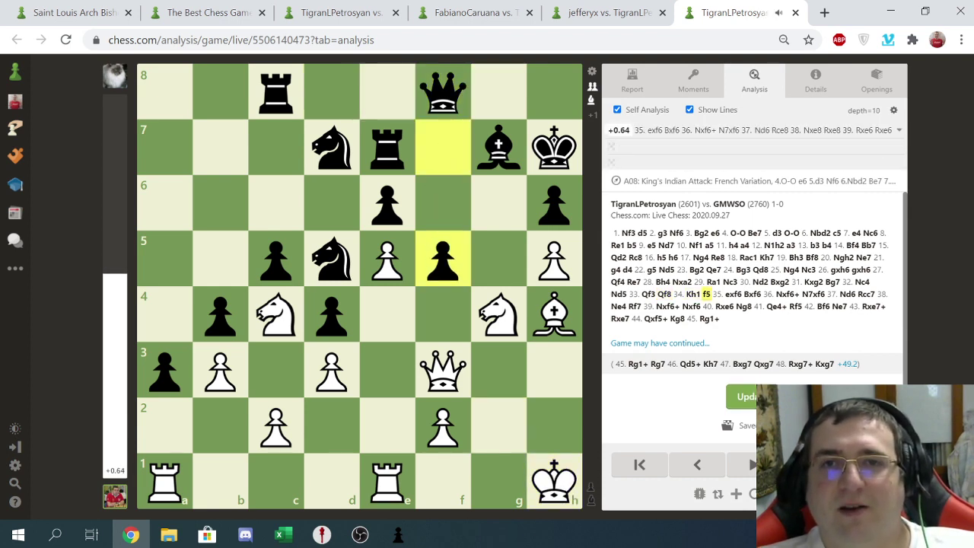
{"action": "key", "text": "Right"}
{"action": "key", "text": "Right"}
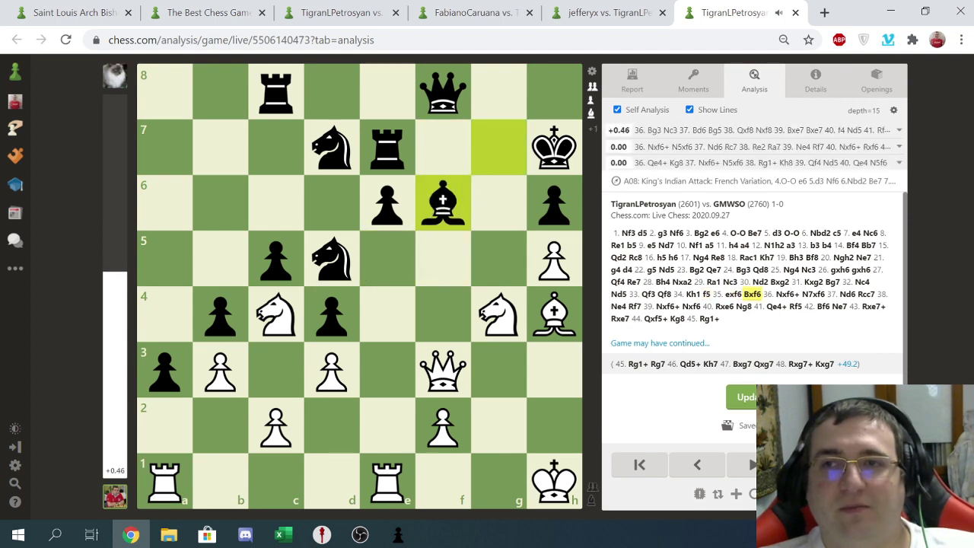
{"action": "key", "text": "Right"}
{"action": "key", "text": "Right"}
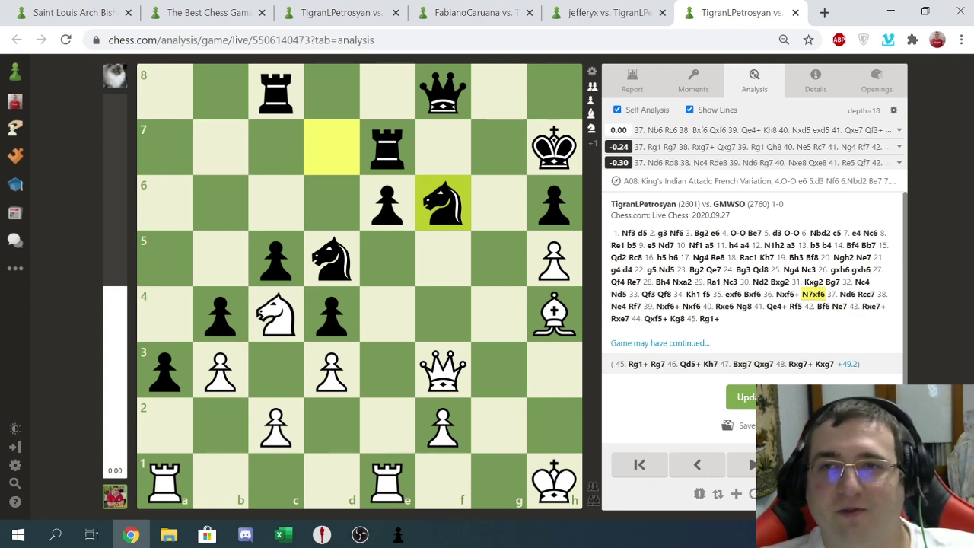
{"action": "key", "text": "Right"}
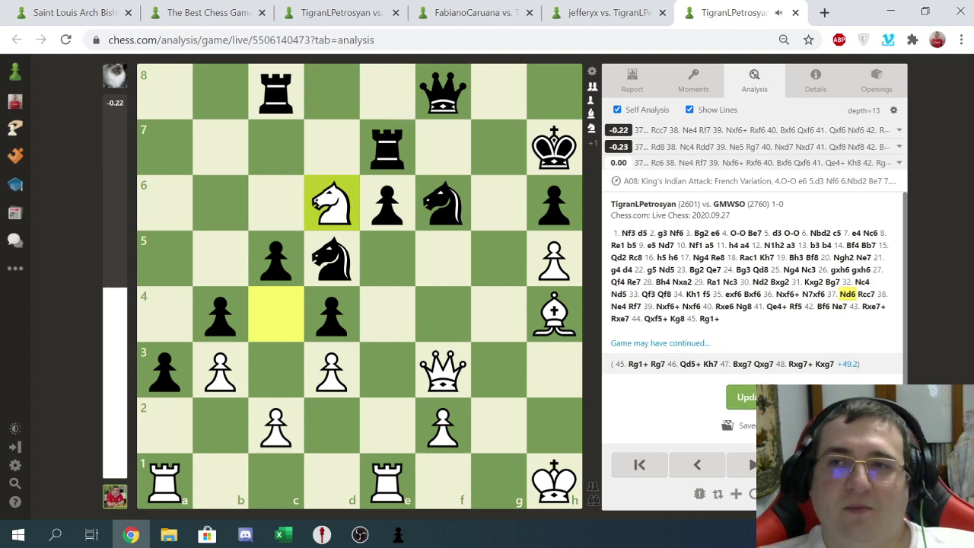
{"action": "key", "text": "Right"}
{"action": "key", "text": "Right"}
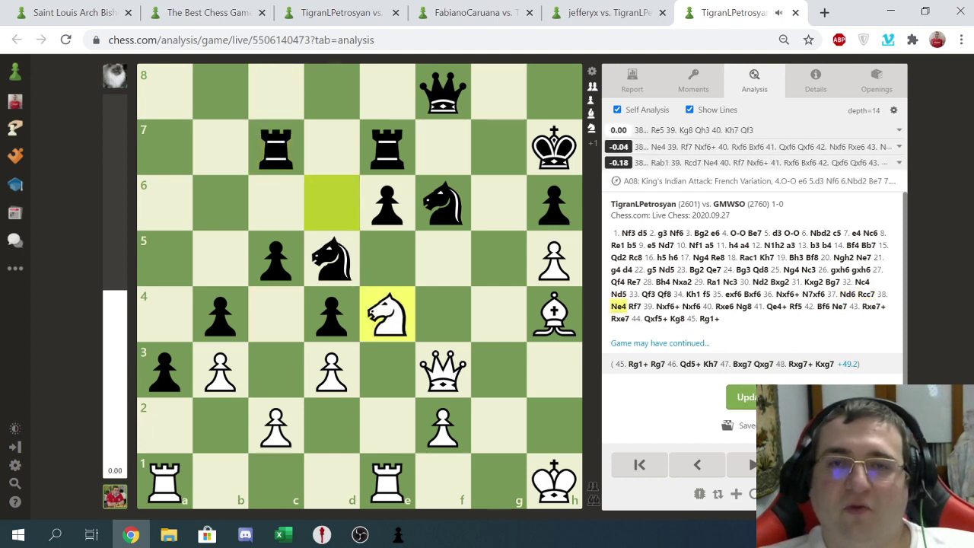
{"action": "key", "text": "Right"}
{"action": "key", "text": "Right"}
{"action": "key", "text": "Right"}
{"action": "key", "text": "Right"}
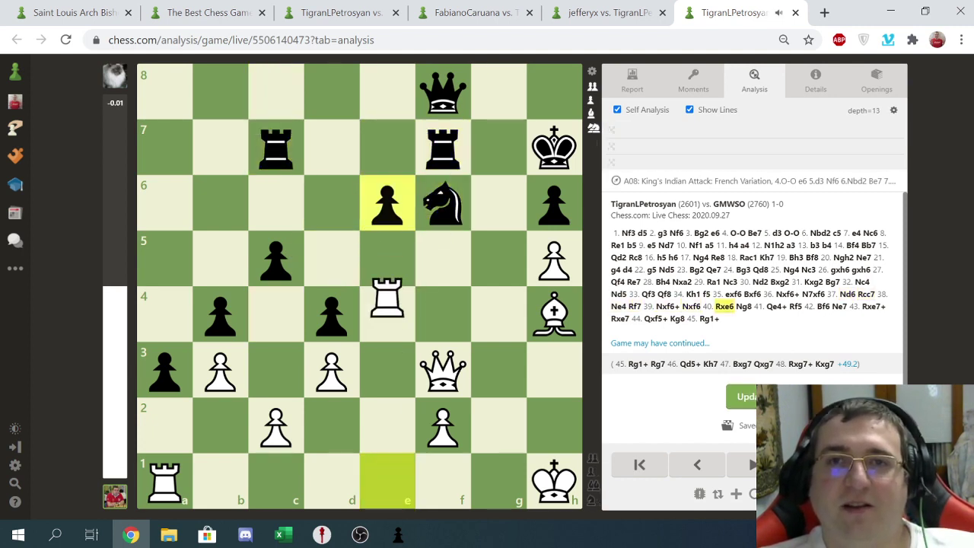
{"action": "key", "text": "Right"}
{"action": "key", "text": "Right"}
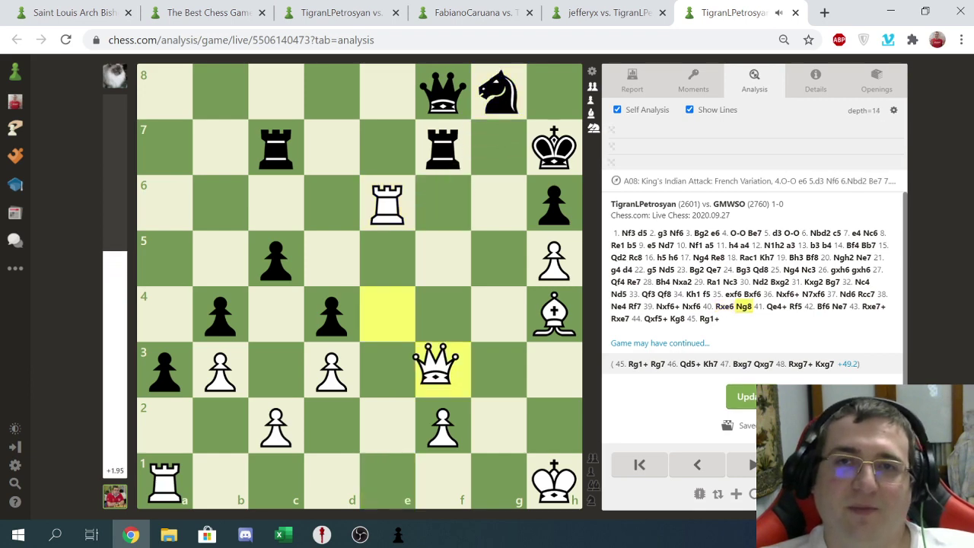
{"action": "key", "text": "Right"}
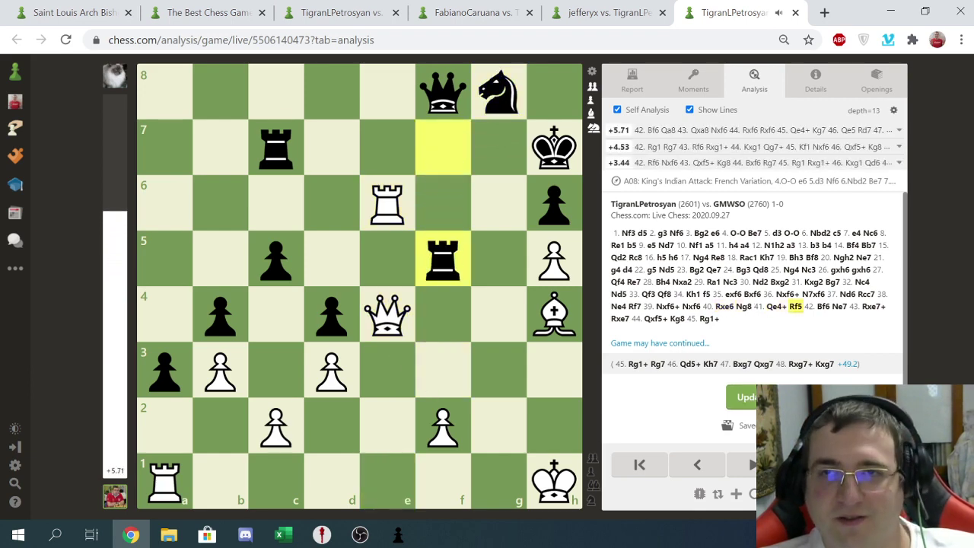
{"action": "key", "text": "Right"}
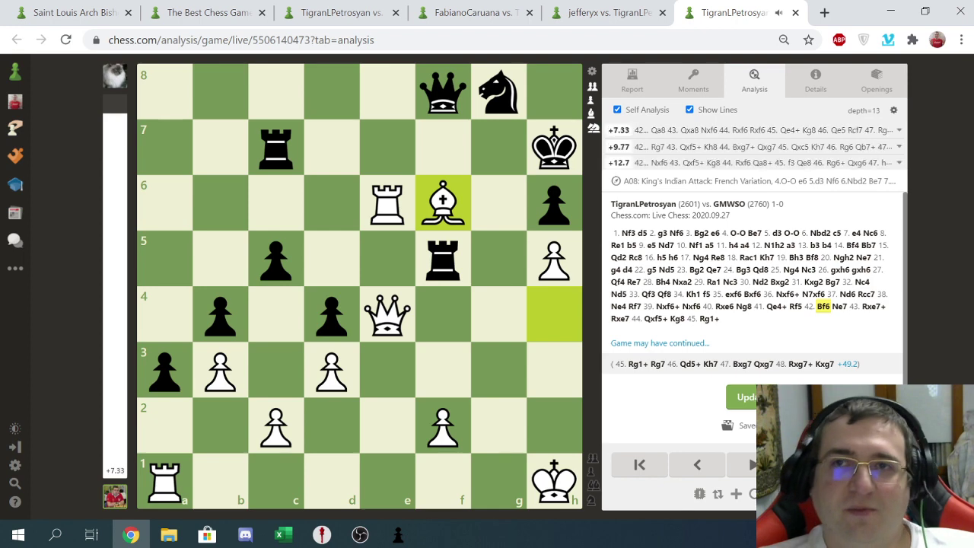
{"action": "key", "text": "Right"}
{"action": "key", "text": "Right"}
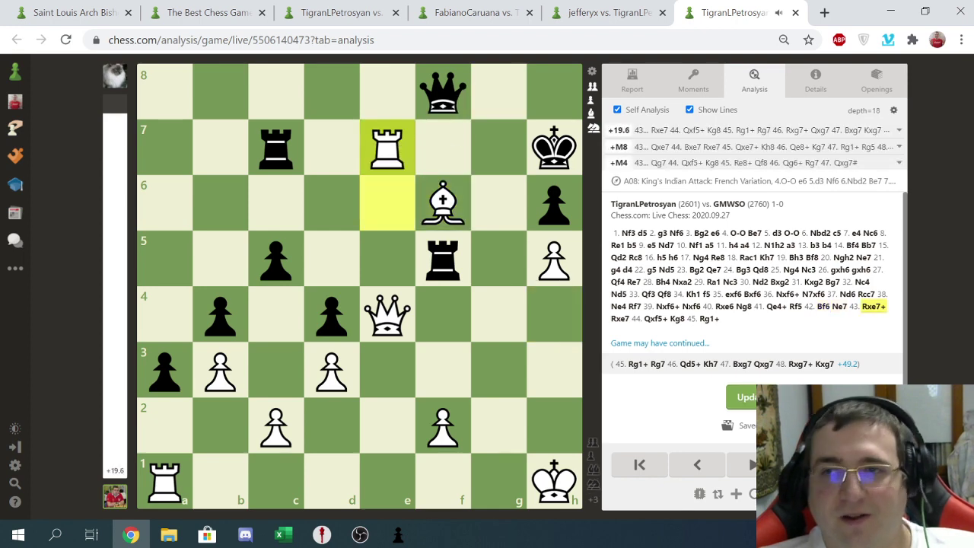
Switch to the PGN Spy Results window, recalculate TigranLPetrosyan's statistics against GMWSO and highlight the >50 and >100 CP loss lines.
{"action": "key", "text": "alt+Tab"}
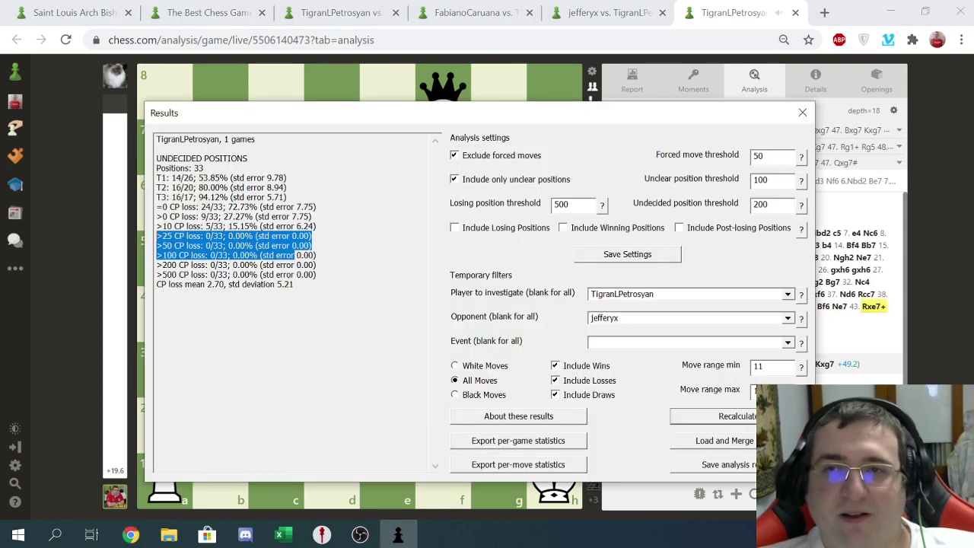
{"action": "left_click", "coordinate": [788, 318]}
{"action": "left_click", "coordinate": [788, 318]}
{"action": "left_click", "coordinate": [787, 318]}
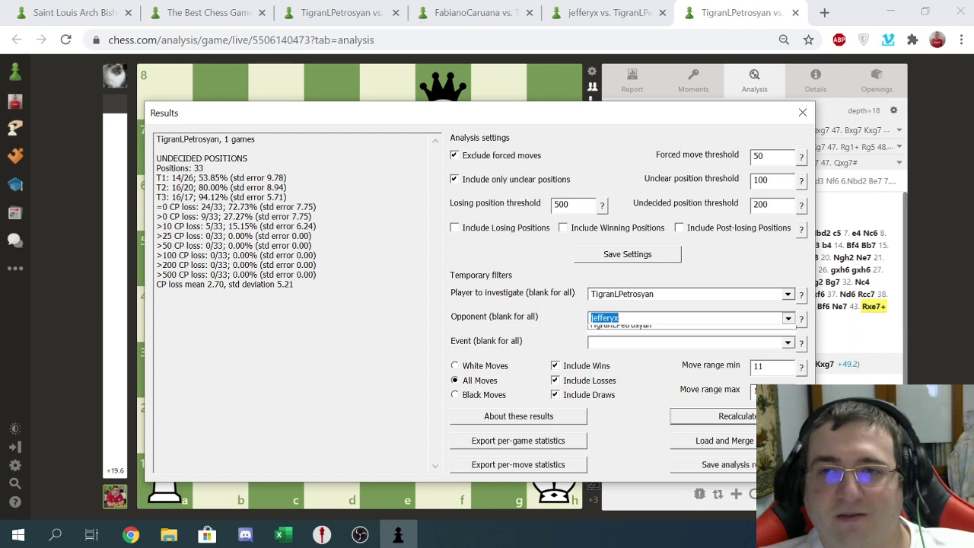
{"action": "key", "text": "Return"}
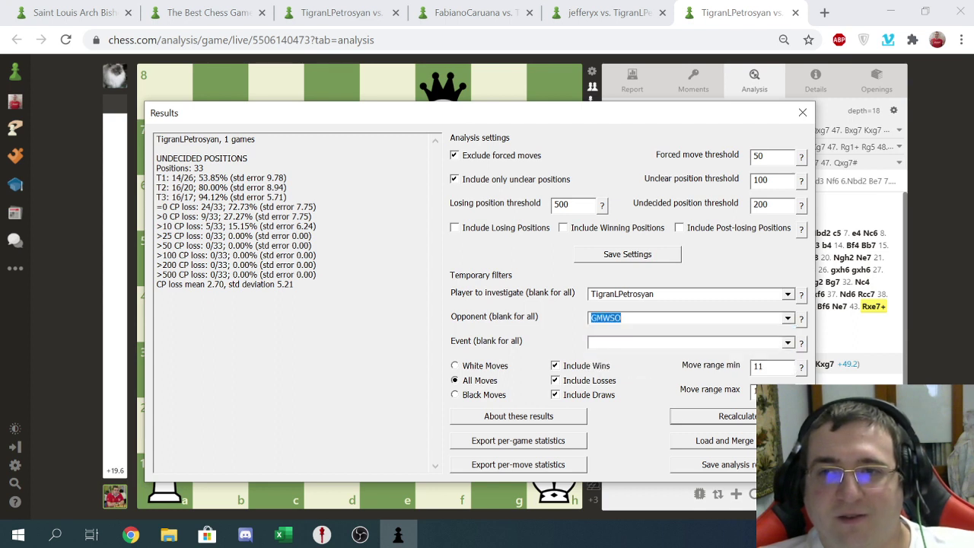
{"action": "left_click", "coordinate": [736, 415]}
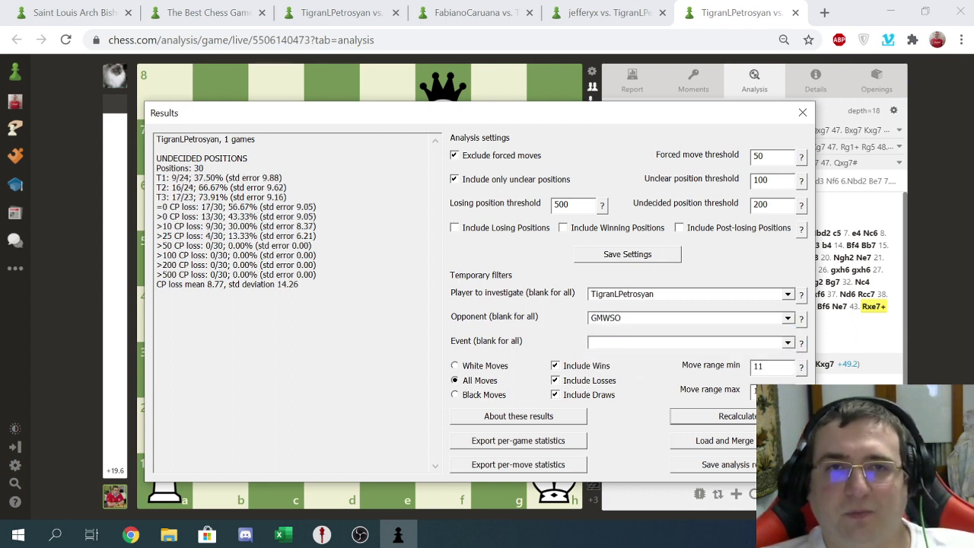
{"action": "left_click_drag", "start_coordinate": [157, 244], "coordinate": [268, 256]}
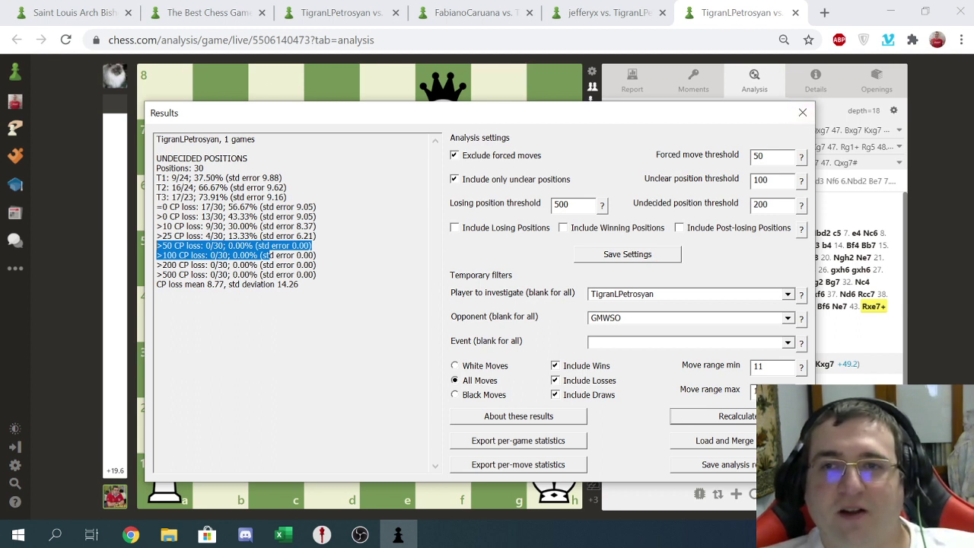
{"action": "left_click", "coordinate": [233, 253]}
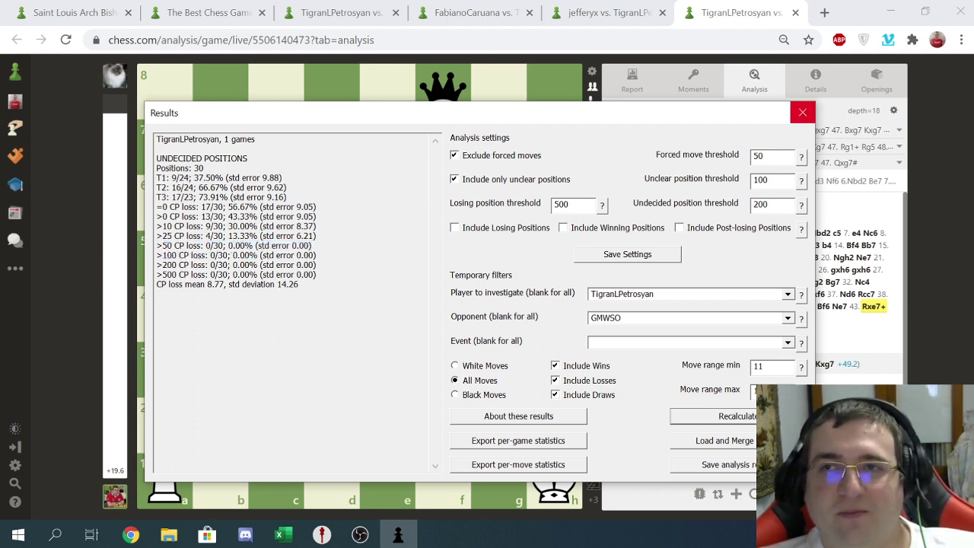
Close the PGN Spy results, switch to the Petrosian TigranL workbook in Excel and compare the Stockfish 11 and Komodo 13.2 0 CP loss values.
{"action": "left_click", "coordinate": [802, 112]}
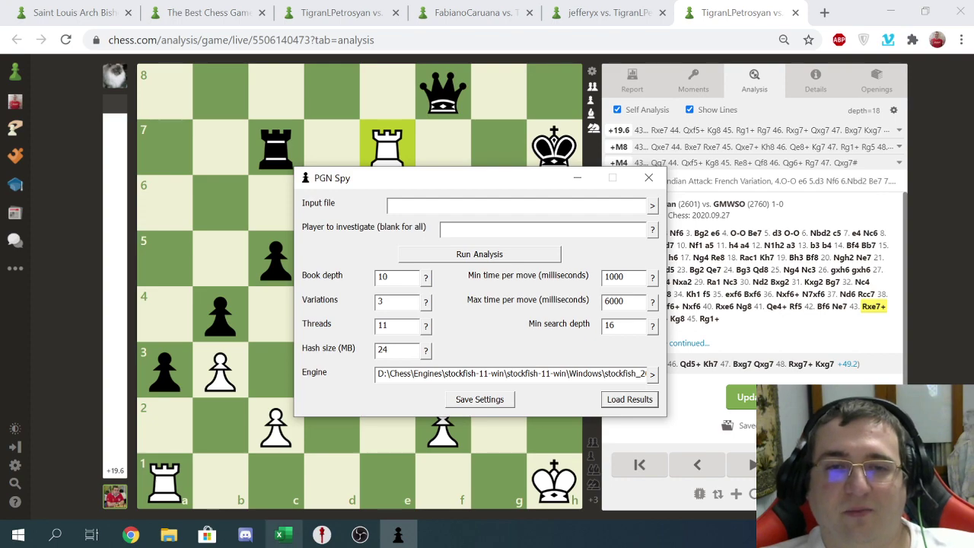
{"action": "left_click", "coordinate": [279, 534]}
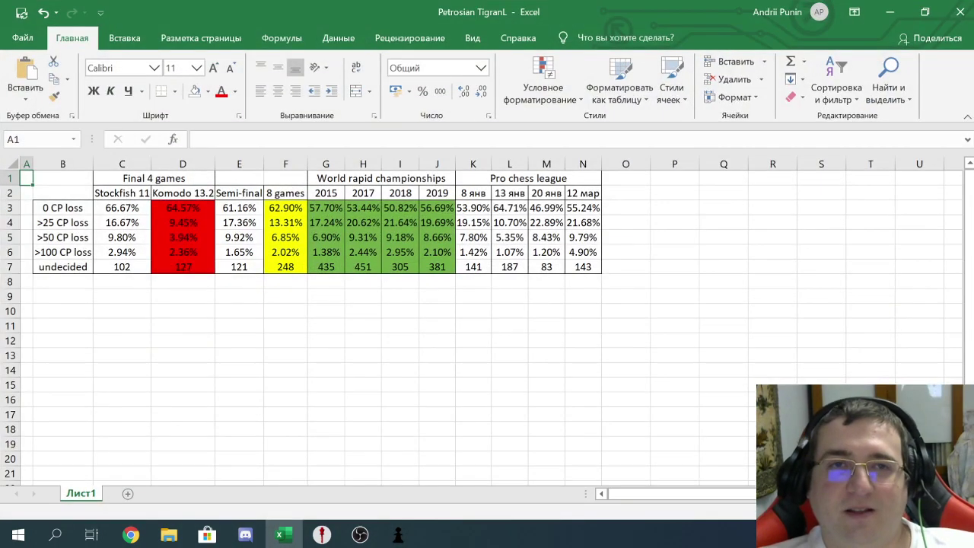
{"action": "left_click", "coordinate": [121, 208]}
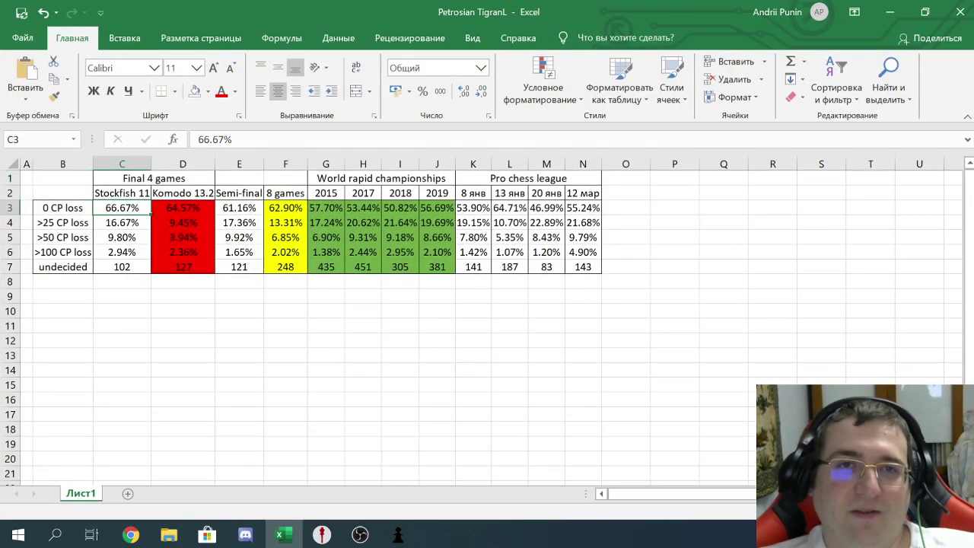
{"action": "left_click", "coordinate": [182, 208]}
{"action": "left_click", "coordinate": [122, 208]}
{"action": "left_click", "coordinate": [182, 208]}
{"action": "left_click", "coordinate": [121, 207]}
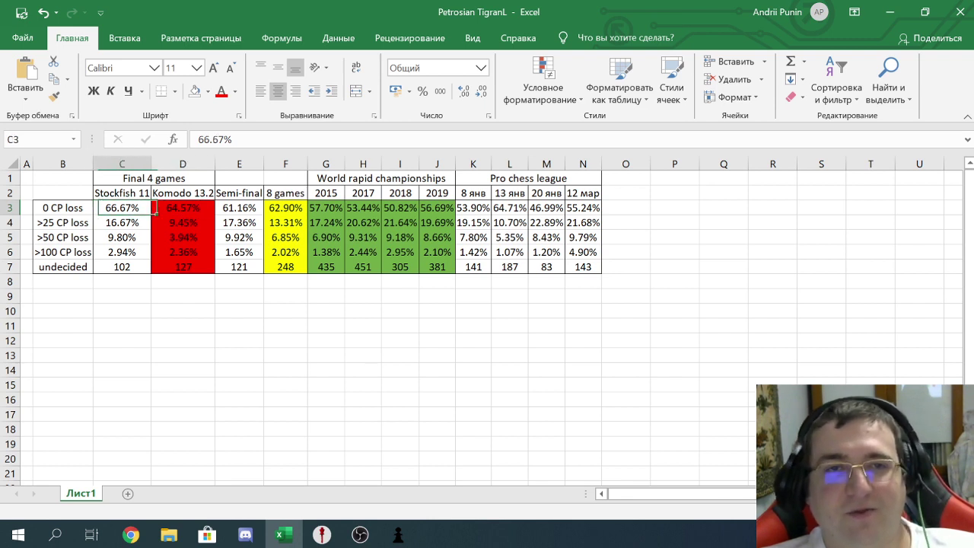
Examine the Stockfish 11 values for >25, >50 and >100 CP loss, comparing the >25 row with Komodo 13.2.
{"action": "left_click", "coordinate": [122, 222]}
{"action": "left_click", "coordinate": [182, 222]}
{"action": "left_click", "coordinate": [122, 222]}
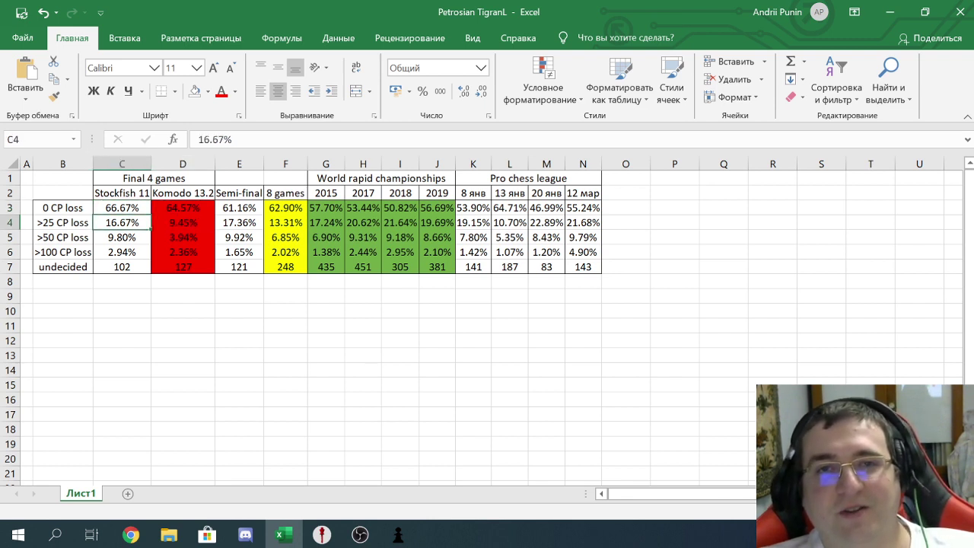
{"action": "left_click", "coordinate": [122, 237]}
{"action": "left_click", "coordinate": [122, 252]}
{"action": "left_click", "coordinate": [121, 238]}
{"action": "left_click", "coordinate": [122, 223]}
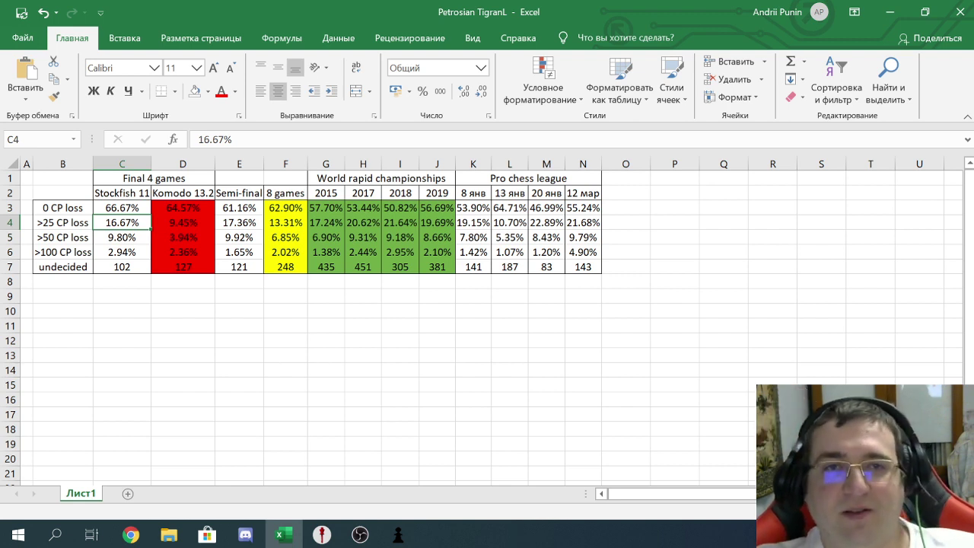
Compare the Komodo 13.2 CP loss percentages for the final with those in the Semi-final column.
{"action": "left_click", "coordinate": [182, 222]}
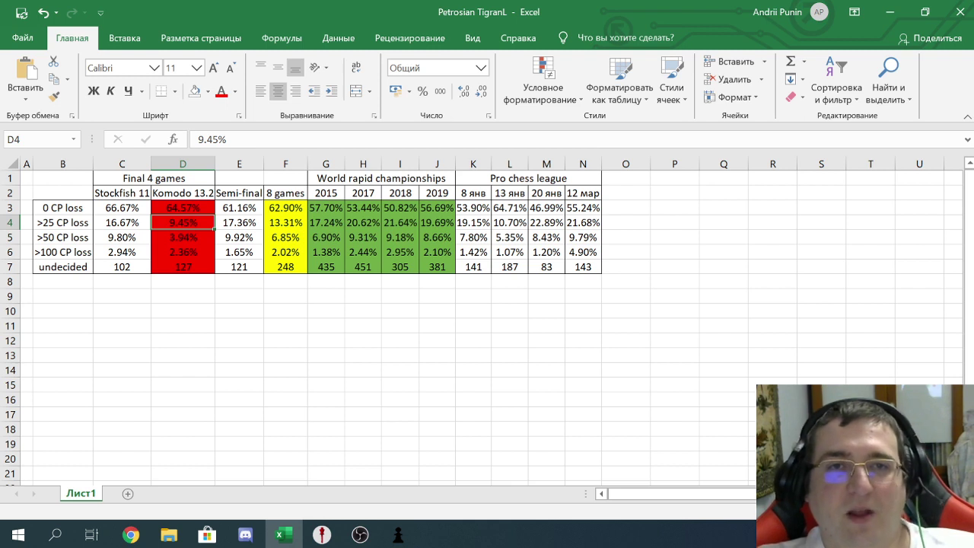
{"action": "left_click", "coordinate": [239, 222]}
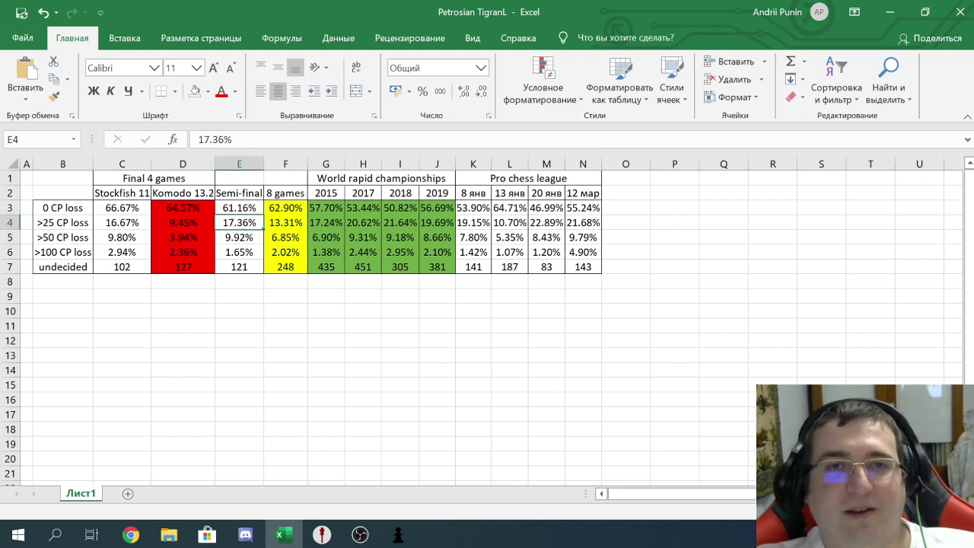
{"action": "left_click", "coordinate": [239, 237]}
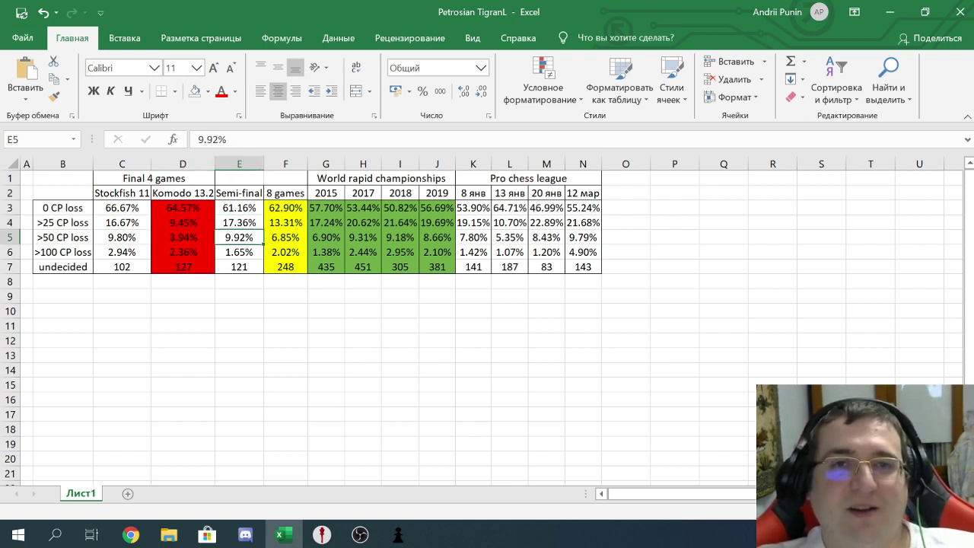
{"action": "left_click", "coordinate": [239, 252]}
{"action": "left_click", "coordinate": [183, 252]}
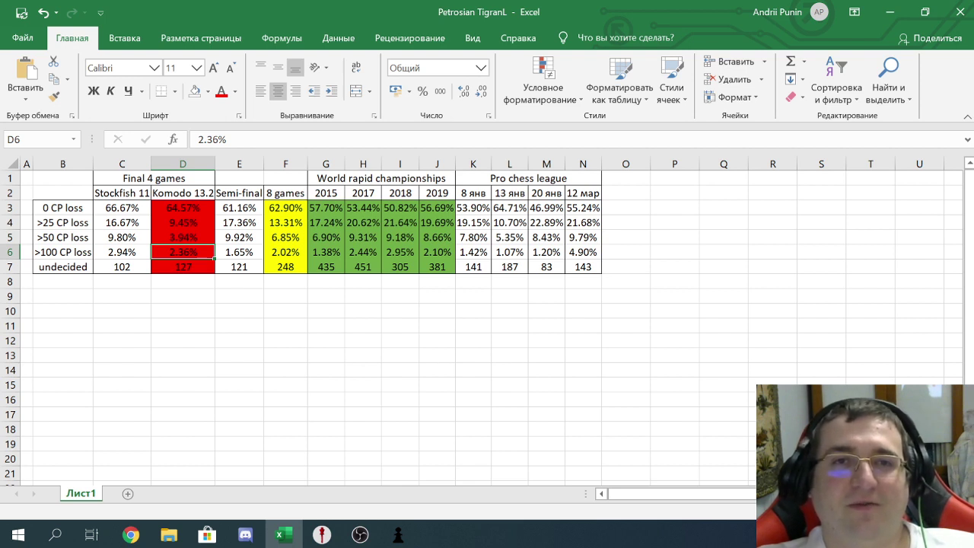
{"action": "left_click", "coordinate": [183, 222]}
Go through the 8 games column, reviewing the CP loss rates and the number of undecided positions.
{"action": "left_click", "coordinate": [285, 222]}
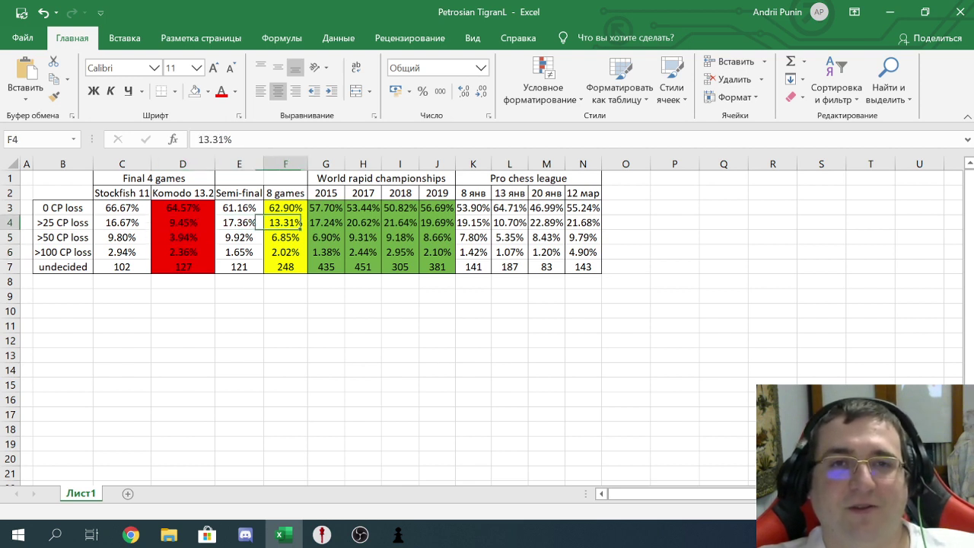
{"action": "key", "text": "Up"}
{"action": "key", "text": "Up"}
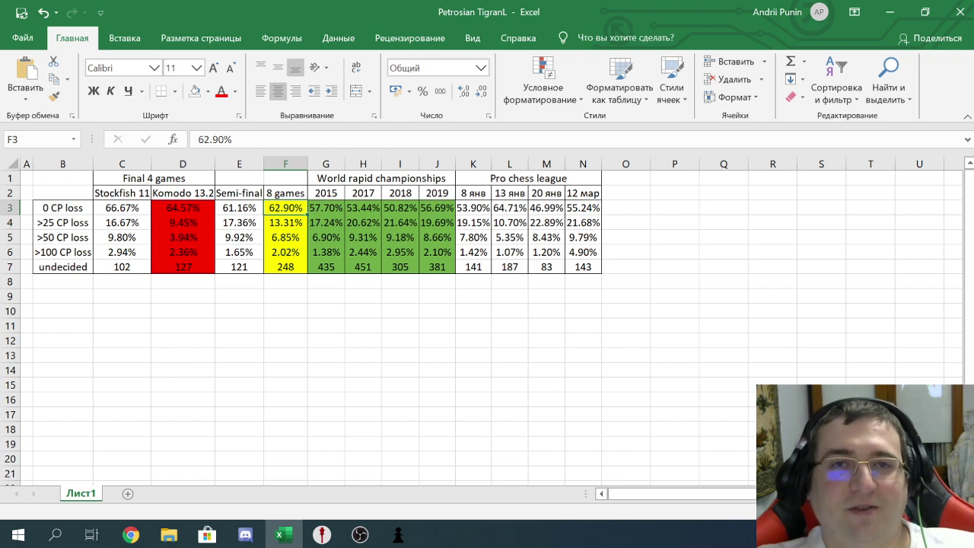
{"action": "key", "text": "Down"}
{"action": "key", "text": "Down"}
{"action": "key", "text": "Down"}
{"action": "key", "text": "Down"}
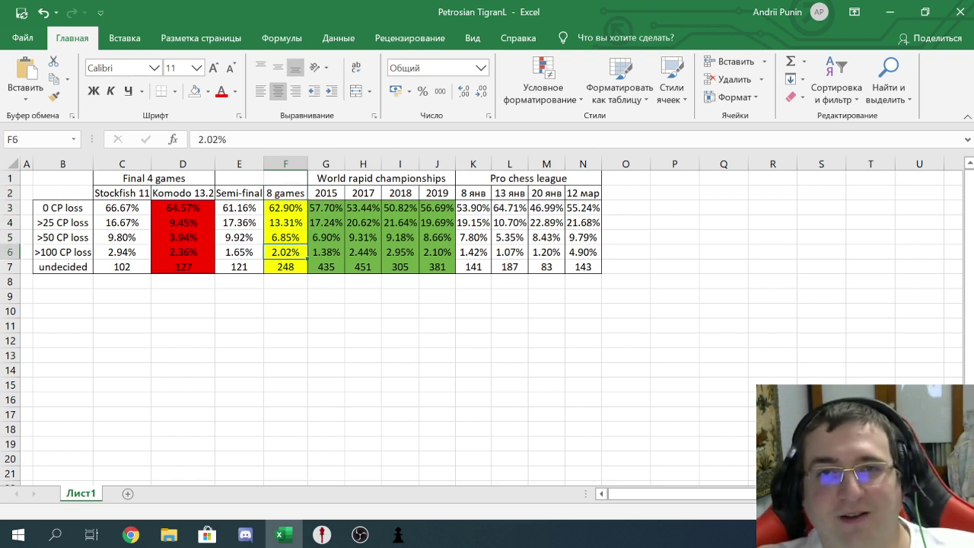
{"action": "key", "text": "Up"}
{"action": "key", "text": "Up"}
{"action": "key", "text": "Down"}
{"action": "key", "text": "Down"}
{"action": "key", "text": "Down"}
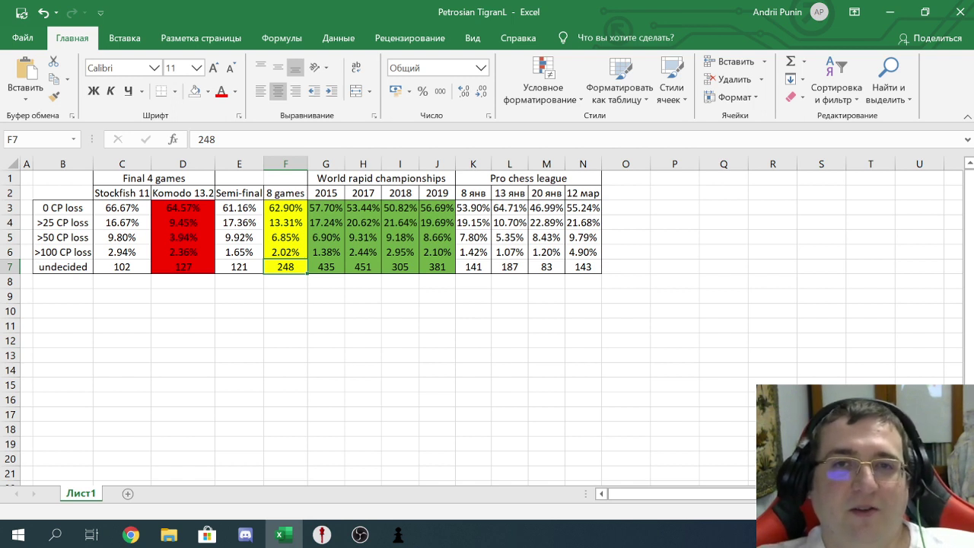
{"action": "key", "text": "Up"}
{"action": "key", "text": "Up"}
{"action": "key", "text": "Up"}
{"action": "key", "text": "Up"}
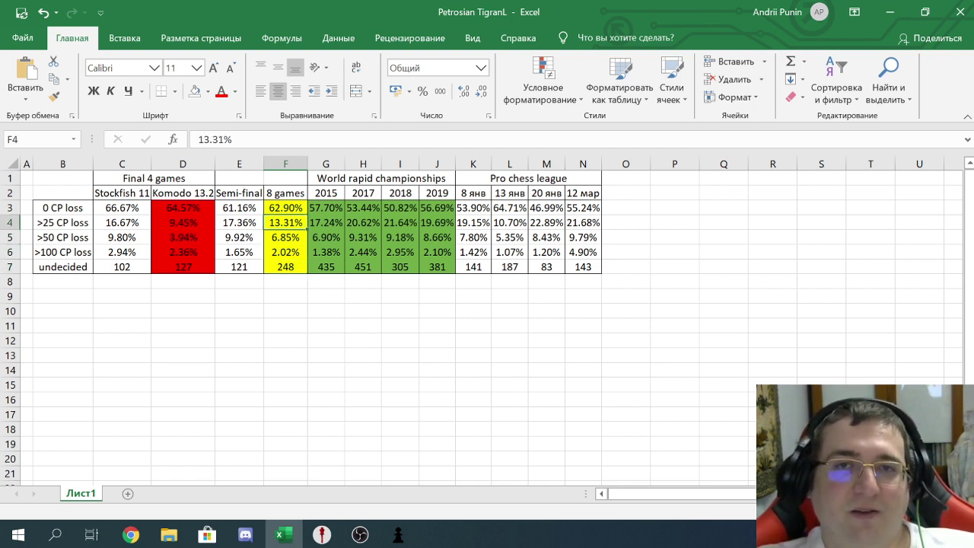
Review the 2015 World rapid championship CP loss rates and compare them with the Komodo 13.2 >25 and >50 CP loss values.
{"action": "key", "text": "Right"}
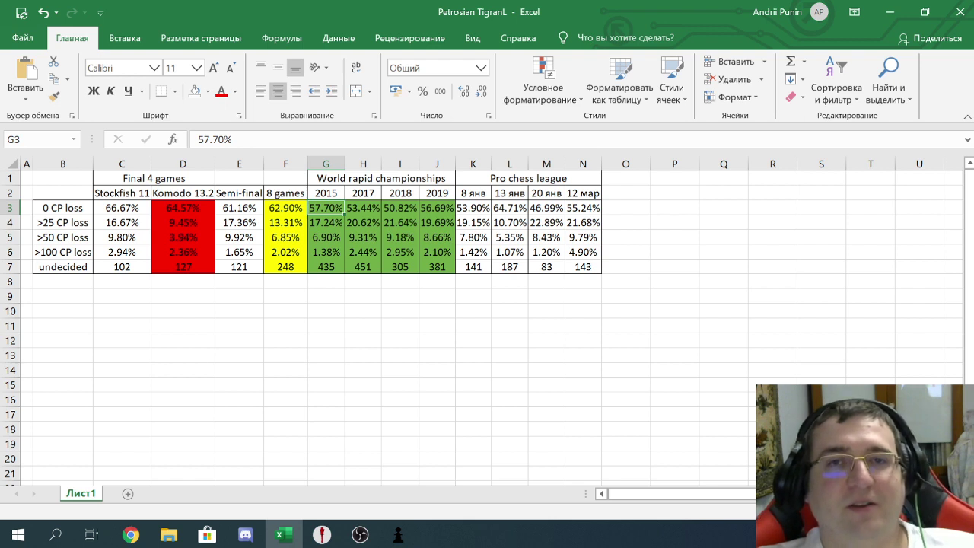
{"action": "key", "text": "Down"}
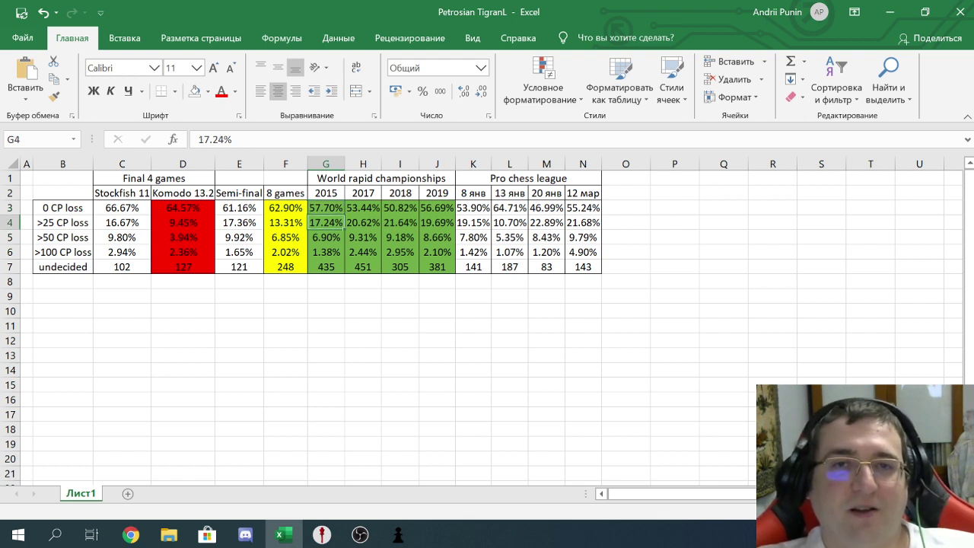
{"action": "key", "text": "Down"}
{"action": "key", "text": "Down"}
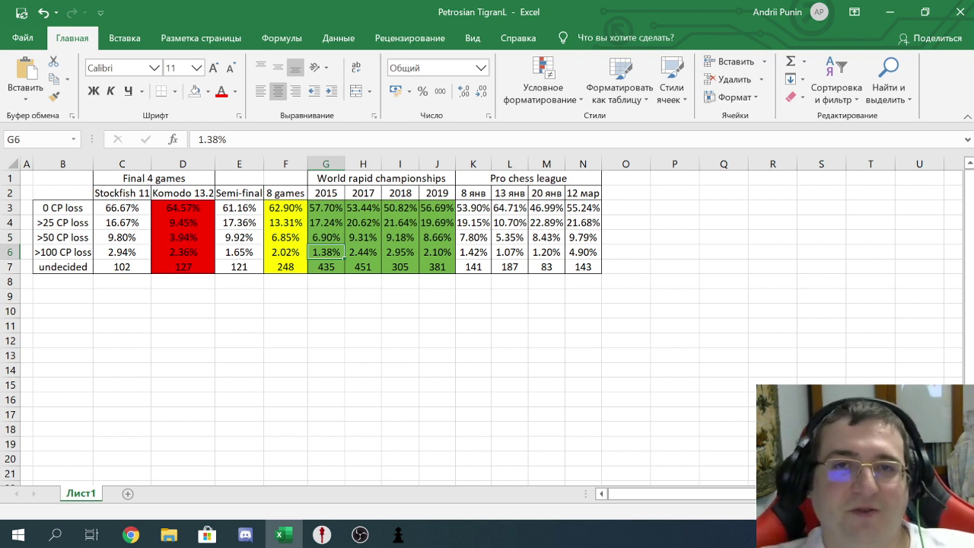
{"action": "key", "text": "Up"}
{"action": "key", "text": "Up"}
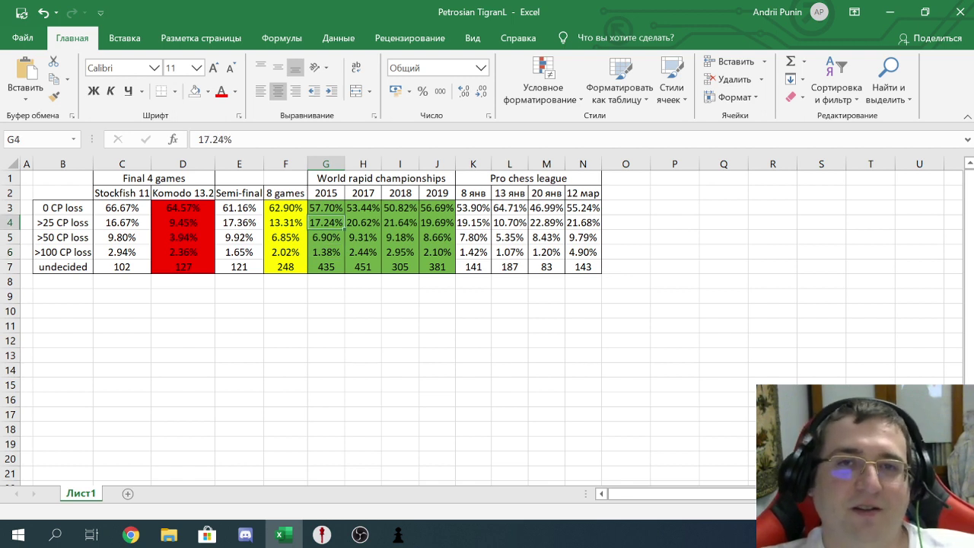
{"action": "key", "text": "Down"}
{"action": "left_click", "coordinate": [182, 222]}
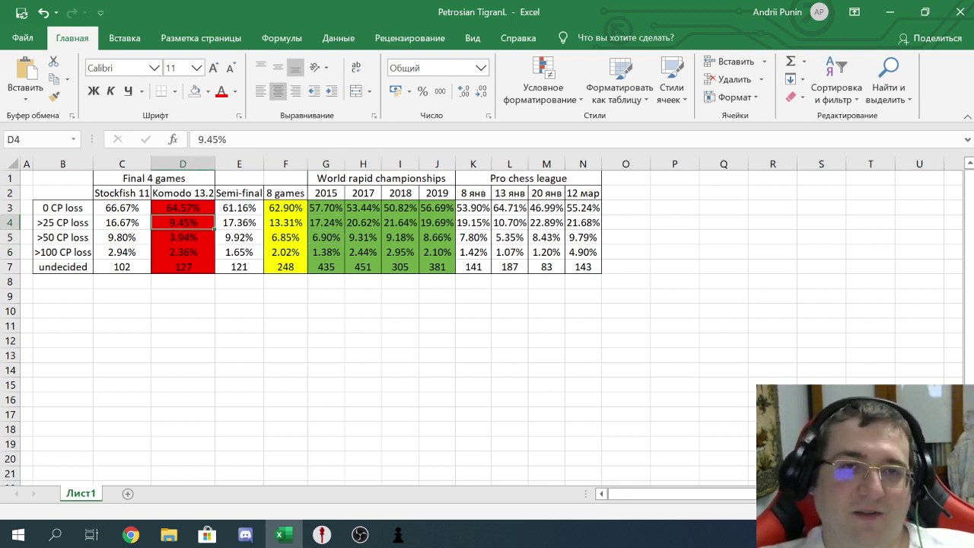
{"action": "left_click", "coordinate": [183, 236]}
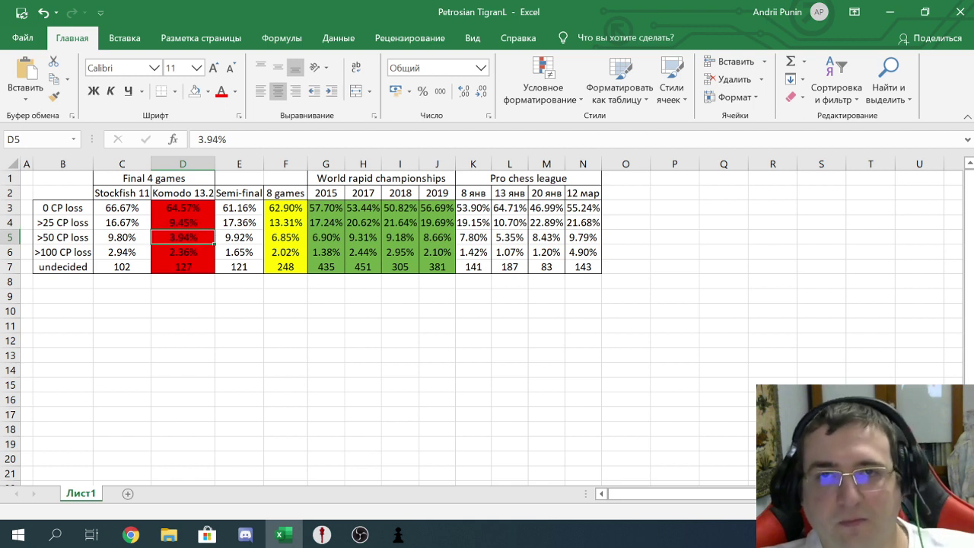
Review the 2017 to 2019 World rapid championship columns, examining the 2017 CP loss rates down to >100.
{"action": "left_click", "coordinate": [362, 208]}
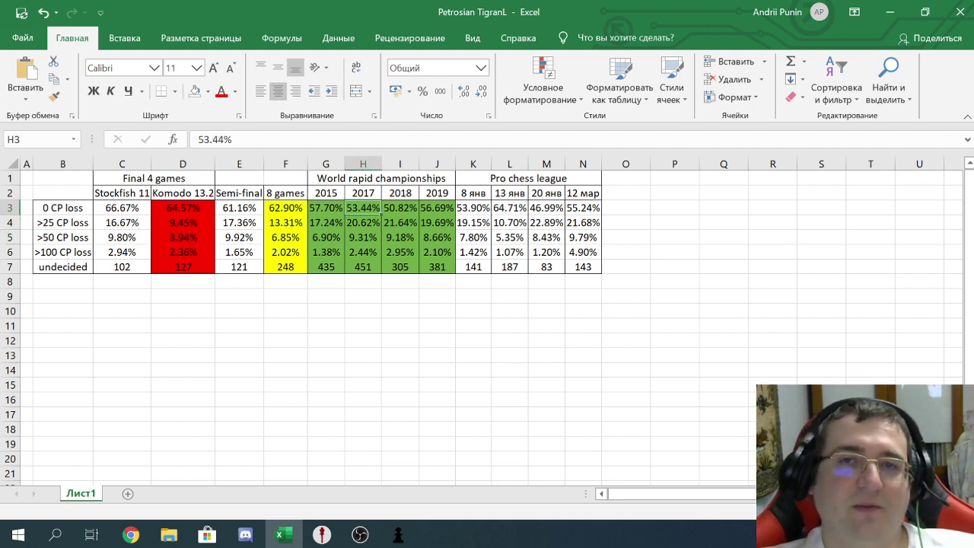
{"action": "left_click", "coordinate": [436, 208]}
{"action": "key", "text": "Down"}
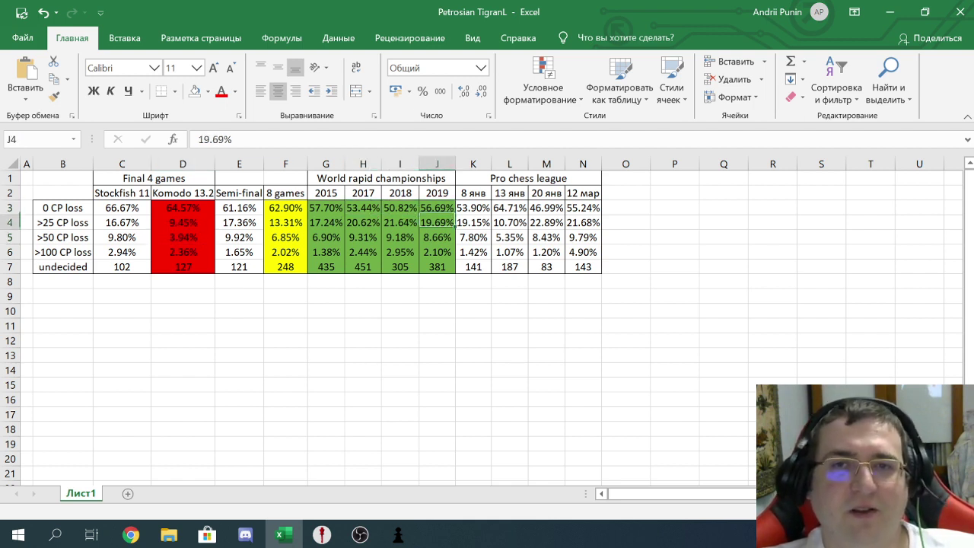
{"action": "key", "text": "Left"}
{"action": "key", "text": "Left"}
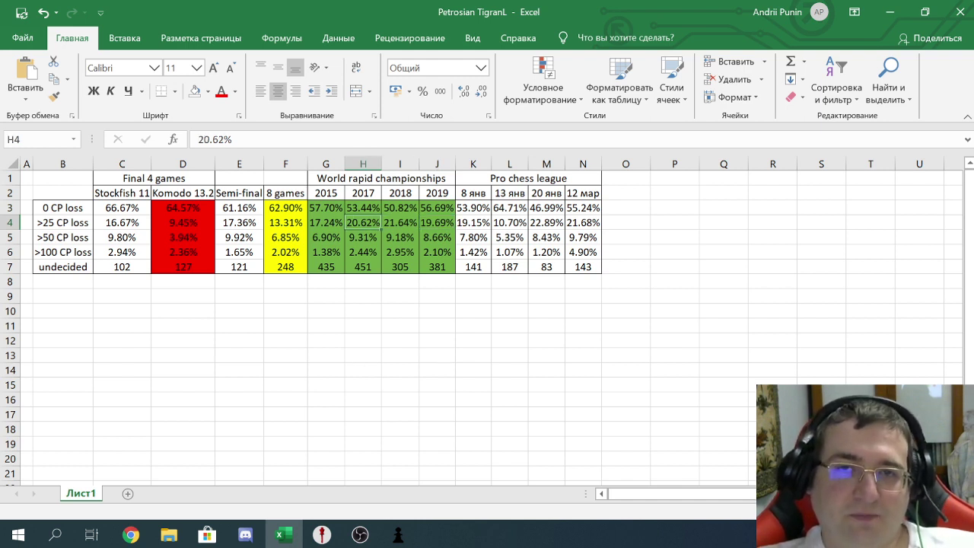
{"action": "key", "text": "Down"}
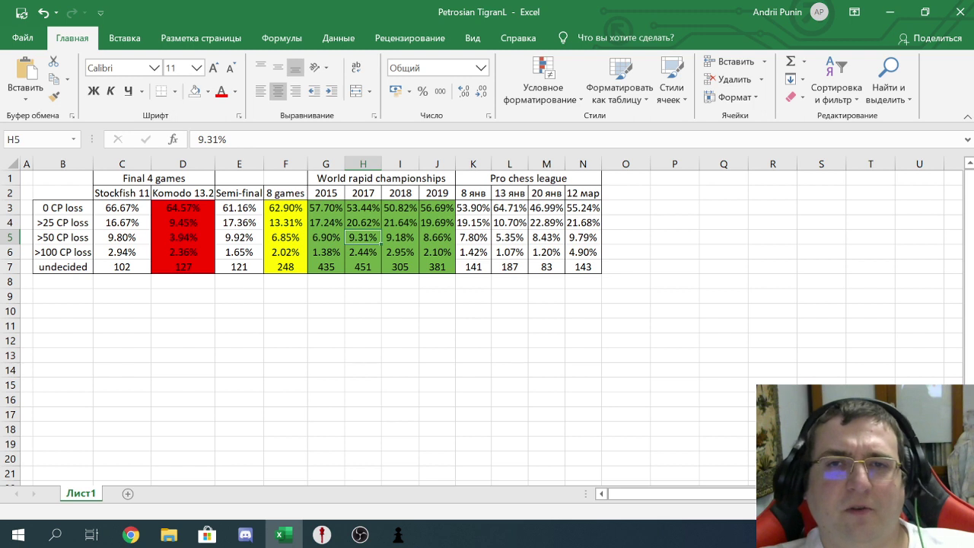
{"action": "key", "text": "Down"}
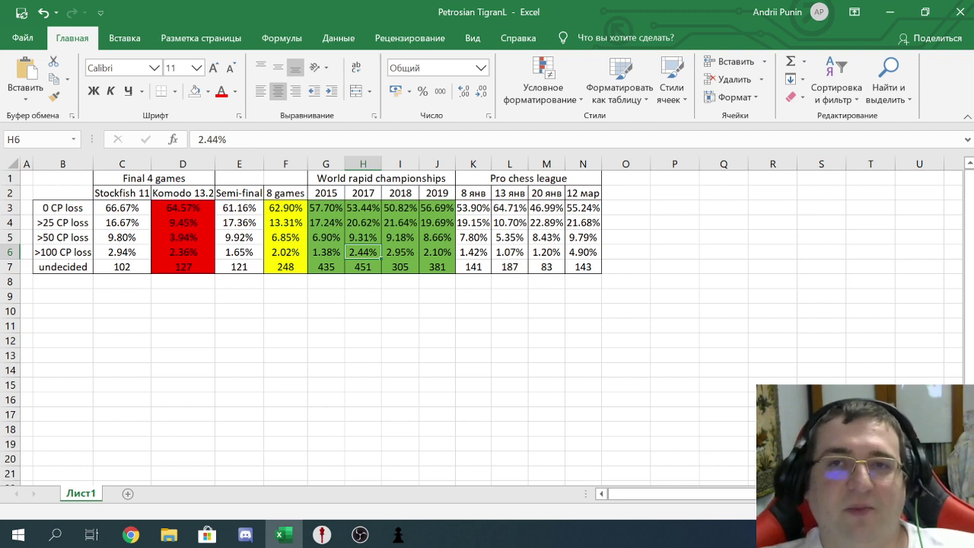
Compare the 0 CP loss and >25 CP loss rates across the four Pro chess league dates.
{"action": "left_click", "coordinate": [472, 208]}
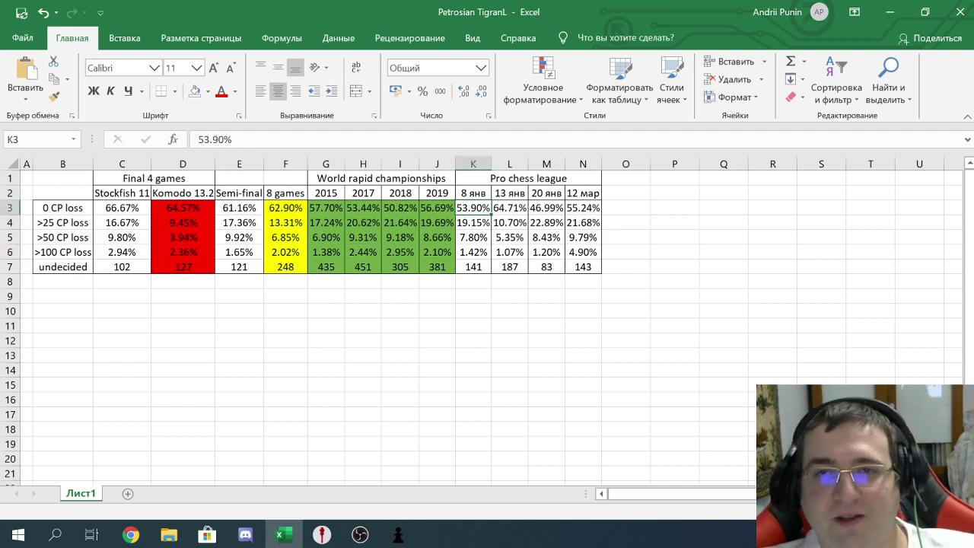
{"action": "key", "text": "Right"}
{"action": "key", "text": "Right"}
{"action": "key", "text": "Right"}
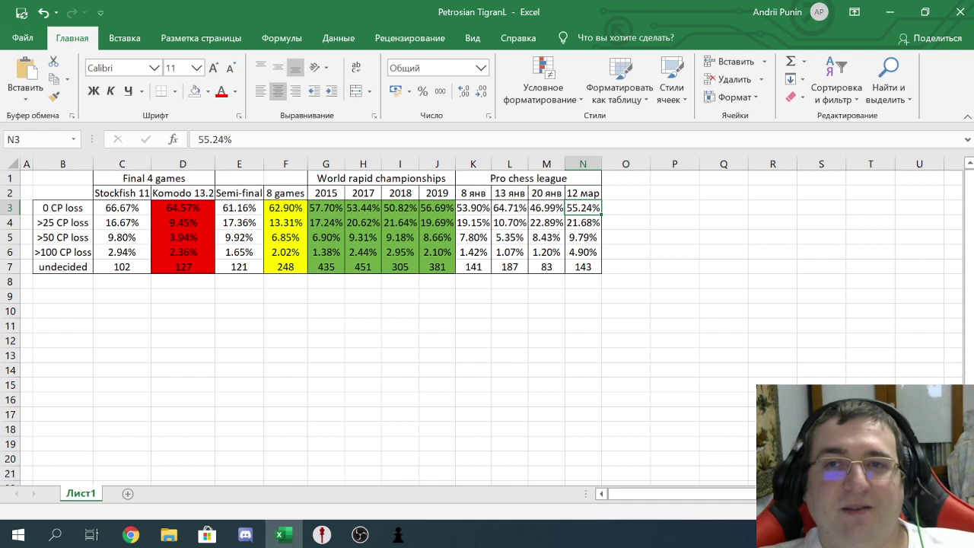
{"action": "key", "text": "Down"}
{"action": "key", "text": "Left"}
{"action": "key", "text": "Left"}
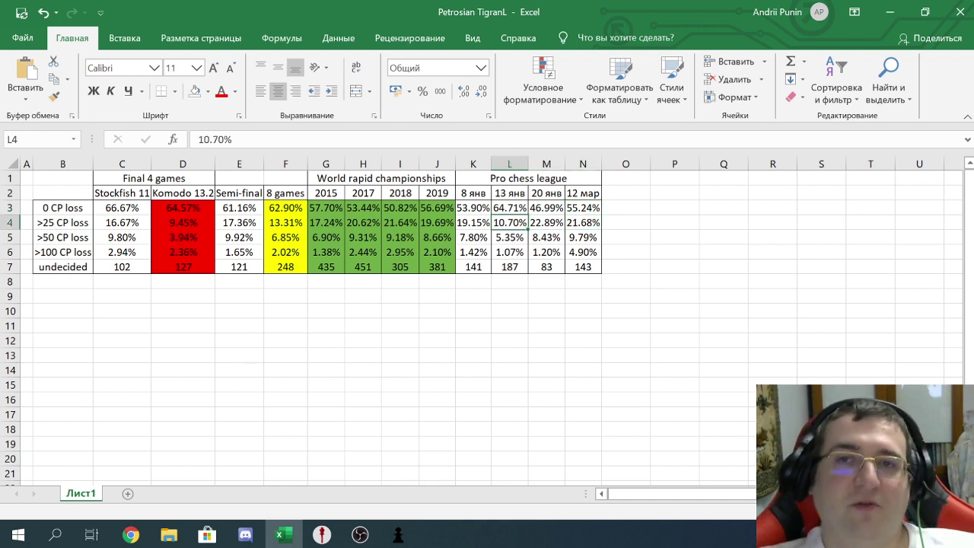
Review the 13 янв Pro chess league column from the >25 CP loss rate down to >100 CP loss.
{"action": "key", "text": "Left"}
{"action": "key", "text": "Right"}
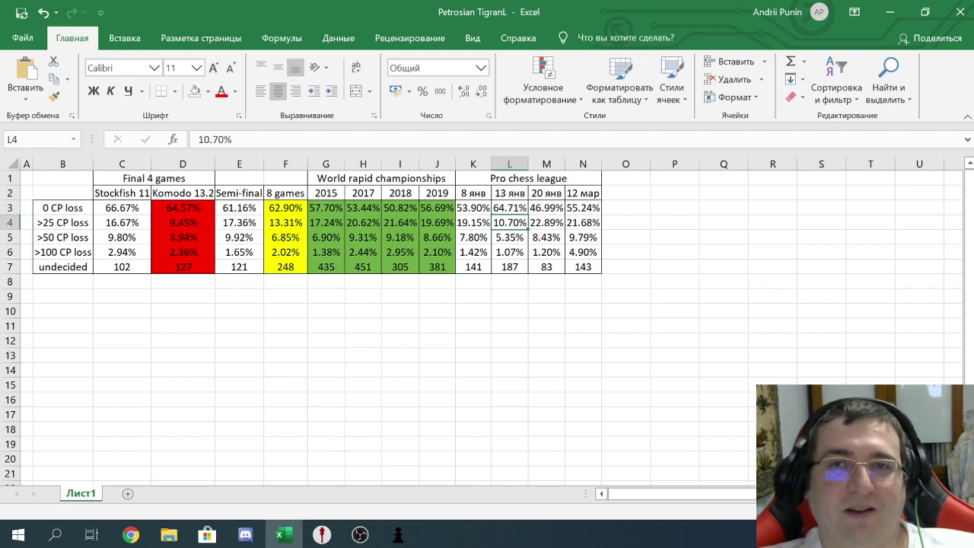
{"action": "key", "text": "Down"}
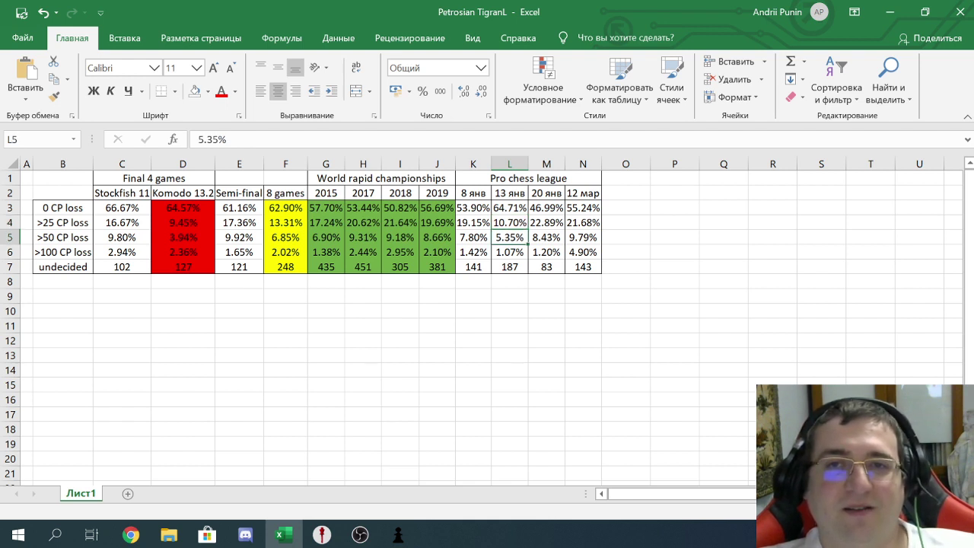
{"action": "key", "text": "Down"}
{"action": "key", "text": "Up"}
{"action": "key", "text": "Up"}
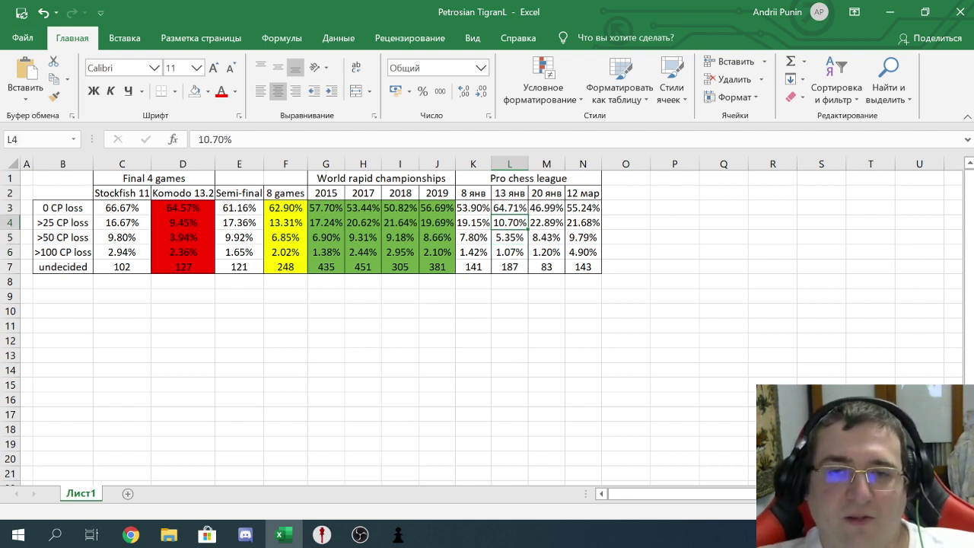
Switch to ChessBase and open the first game in Petrosian 13.01.20.pgn, going to the position after 9.a3.
{"action": "mouse_move", "coordinate": [322, 534]}
{"action": "left_click", "coordinate": [405, 464]}
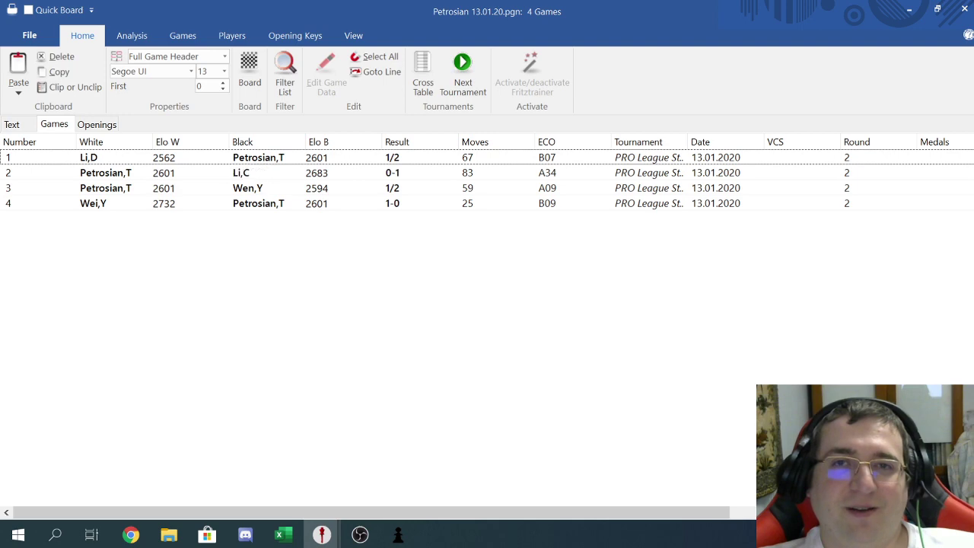
{"action": "double_click", "coordinate": [257, 158]}
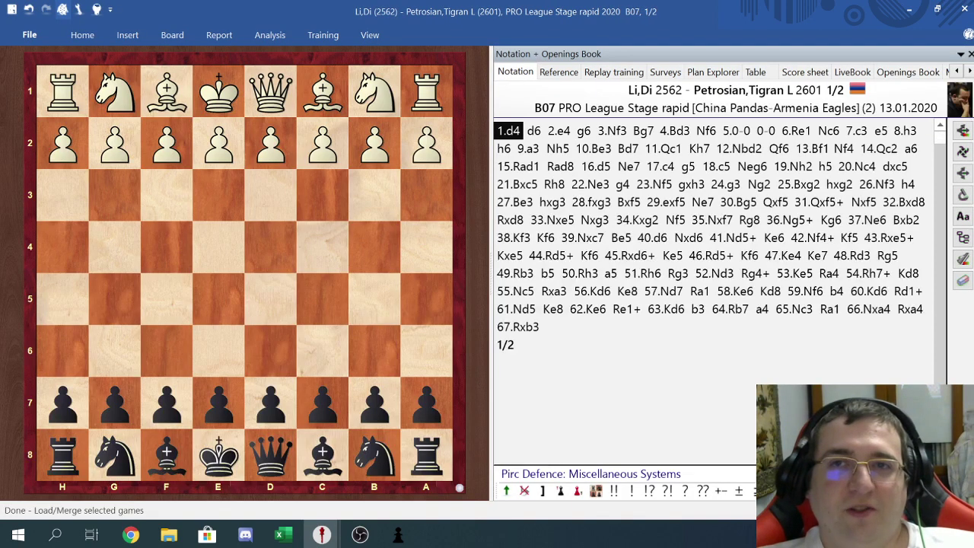
{"action": "left_click", "coordinate": [528, 148]}
Replay the middlegame of the B07 game from 9.a3 through 33...Nxg3.
{"action": "key", "text": "Right"}
{"action": "key", "text": "Right"}
{"action": "key", "text": "Right"}
{"action": "key", "text": "Right"}
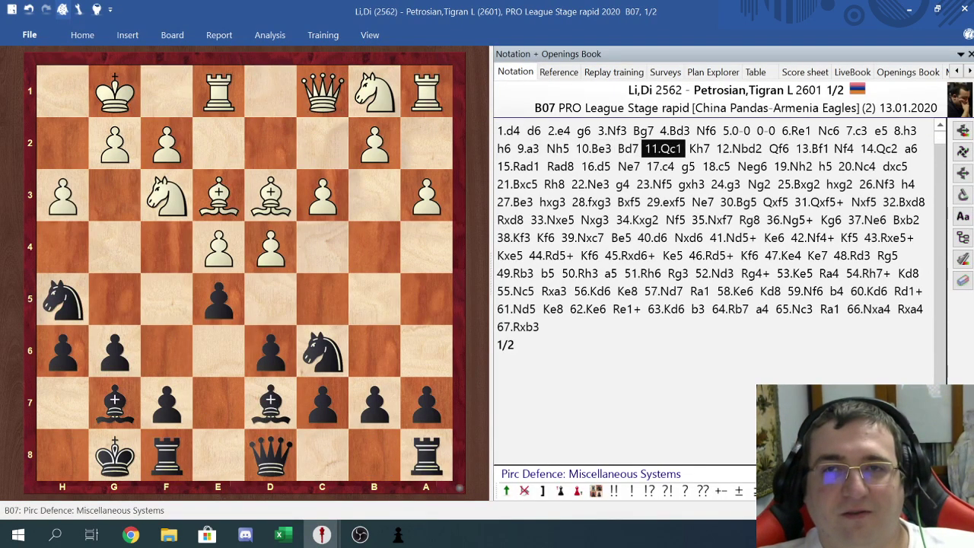
{"action": "key", "text": "Right"}
{"action": "key", "text": "Right"}
{"action": "key", "text": "Right"}
{"action": "key", "text": "Right"}
{"action": "key", "text": "Right"}
{"action": "key", "text": "Right"}
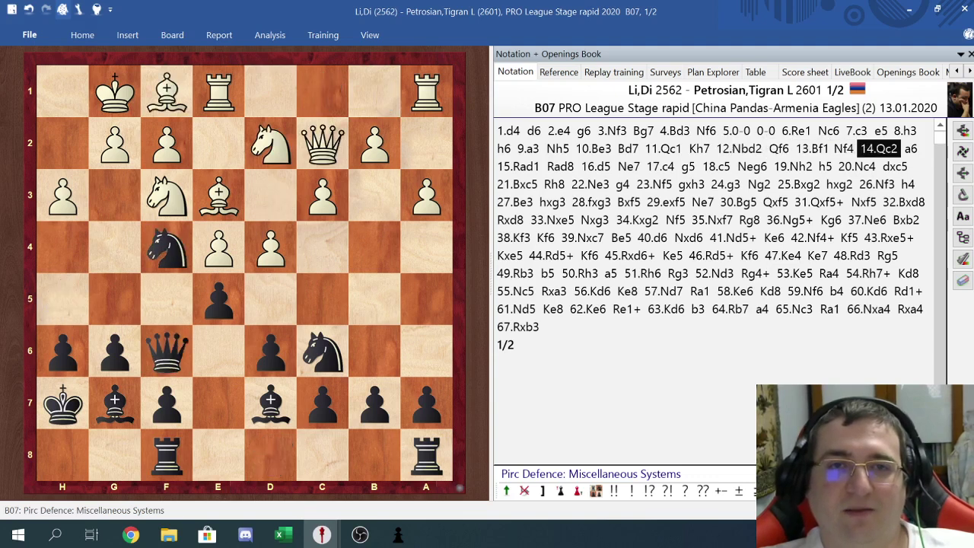
{"action": "key", "text": "Right"}
{"action": "key", "text": "Right"}
{"action": "key", "text": "Right"}
{"action": "key", "text": "Right"}
{"action": "key", "text": "Right"}
{"action": "key", "text": "Right"}
{"action": "key", "text": "Right"}
{"action": "key", "text": "Right"}
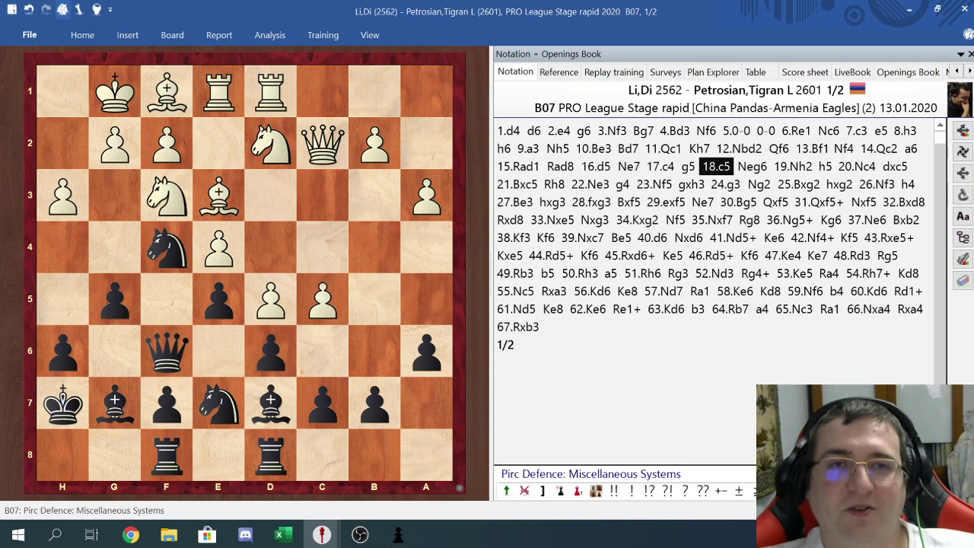
{"action": "key", "text": "Right"}
{"action": "key", "text": "Right"}
{"action": "key", "text": "Right"}
{"action": "key", "text": "Right"}
{"action": "key", "text": "Right"}
{"action": "key", "text": "Right"}
{"action": "key", "text": "Right"}
{"action": "key", "text": "Right"}
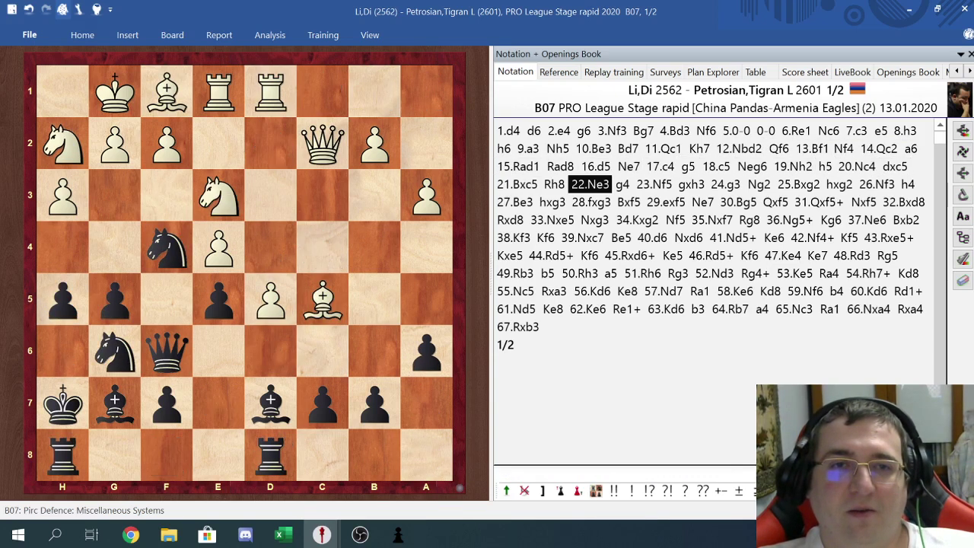
{"action": "key", "text": "Right"}
{"action": "key", "text": "Right"}
{"action": "key", "text": "Right"}
{"action": "key", "text": "Right"}
{"action": "key", "text": "Right"}
{"action": "key", "text": "Right"}
{"action": "key", "text": "Right"}
{"action": "key", "text": "Right"}
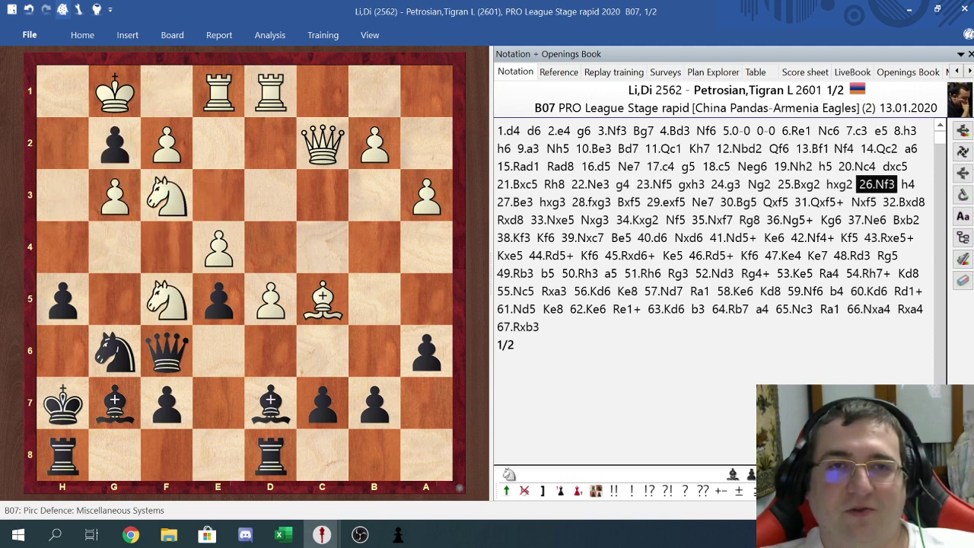
{"action": "key", "text": "Right"}
{"action": "key", "text": "Right"}
{"action": "key", "text": "Right"}
{"action": "key", "text": "Right"}
{"action": "key", "text": "Right"}
{"action": "key", "text": "Right"}
{"action": "key", "text": "Right"}
{"action": "key", "text": "Right"}
{"action": "key", "text": "Right"}
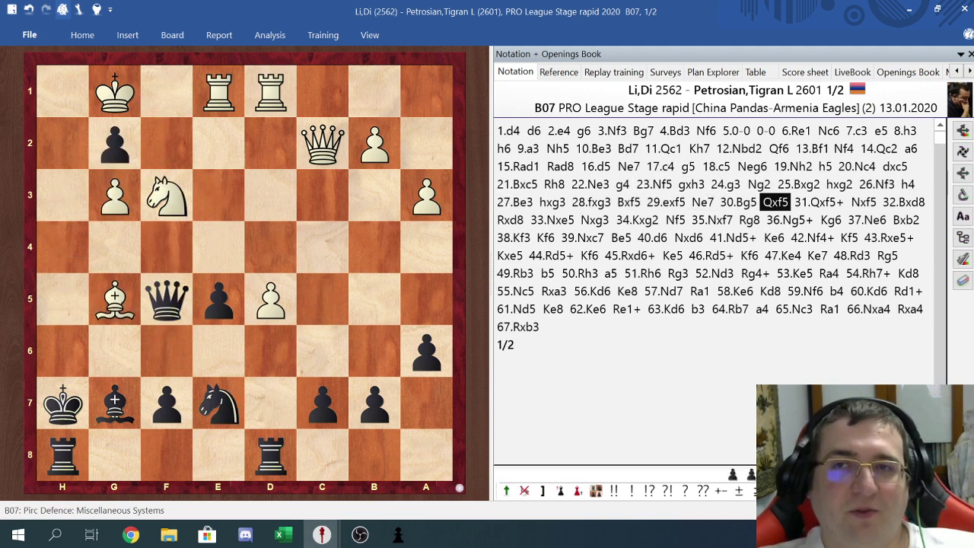
{"action": "key", "text": "Right"}
{"action": "key", "text": "Right"}
{"action": "key", "text": "Right"}
{"action": "key", "text": "Right"}
{"action": "key", "text": "Right"}
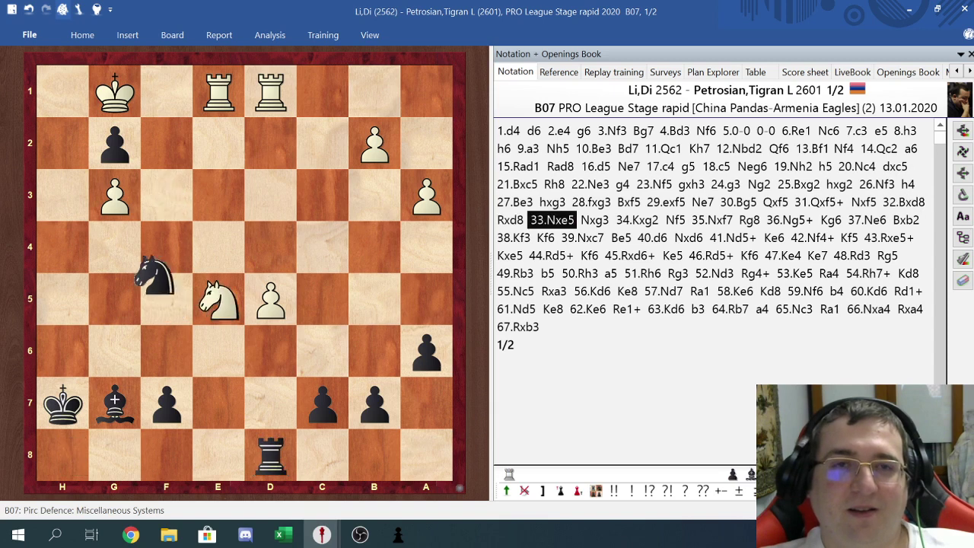
{"action": "key", "text": "Right"}
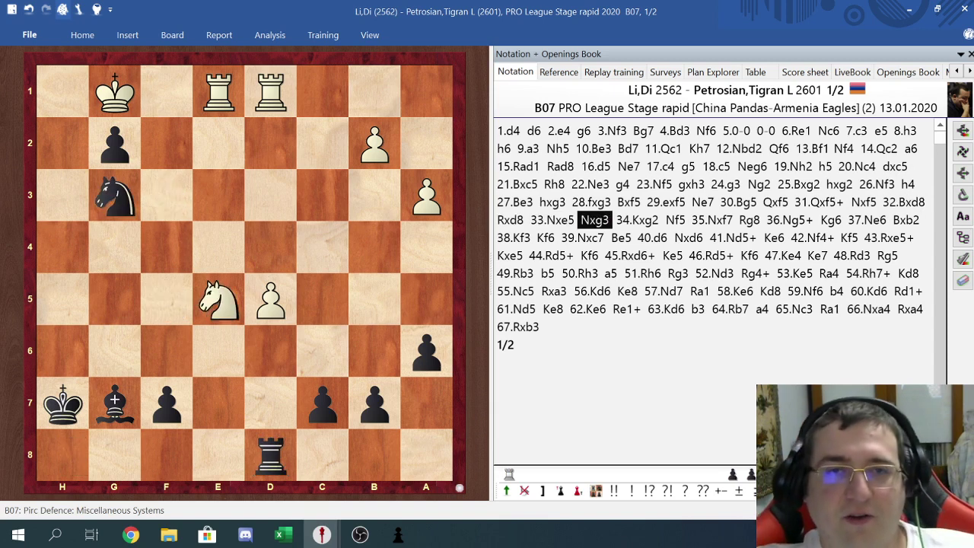
Replay the B07 game's endgame from 34.Kxg2 through 64.Rb7, and close the game.
{"action": "key", "text": "Right"}
{"action": "key", "text": "Right"}
{"action": "key", "text": "Right"}
{"action": "key", "text": "Right"}
{"action": "key", "text": "Right"}
{"action": "key", "text": "Right"}
{"action": "key", "text": "Right"}
{"action": "key", "text": "Right"}
{"action": "key", "text": "Right"}
{"action": "key", "text": "Right"}
{"action": "key", "text": "Right"}
{"action": "key", "text": "Right"}
{"action": "key", "text": "Right"}
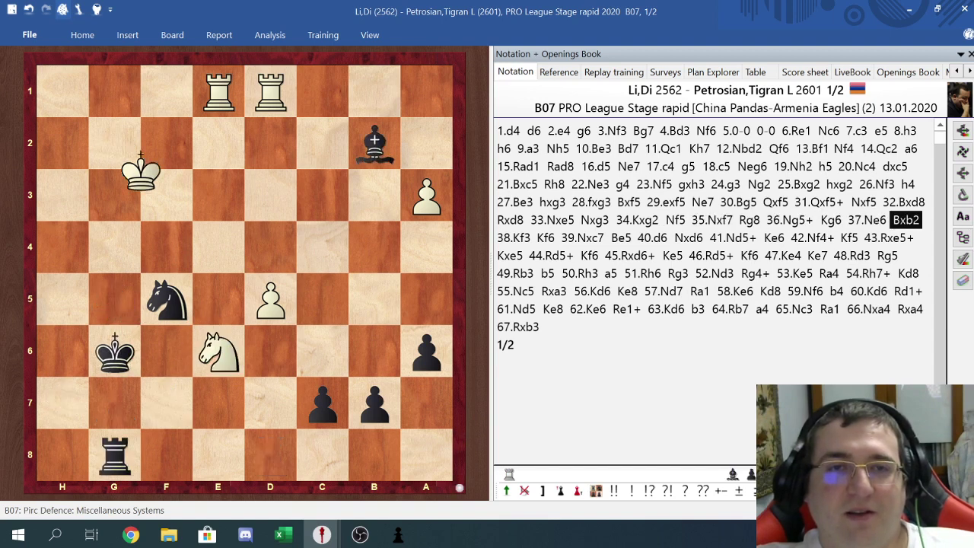
{"action": "key", "text": "Right"}
{"action": "key", "text": "Right"}
{"action": "key", "text": "Right"}
{"action": "key", "text": "Right"}
{"action": "key", "text": "Right"}
{"action": "key", "text": "Right"}
{"action": "key", "text": "Right"}
{"action": "key", "text": "Right"}
{"action": "key", "text": "Right"}
{"action": "key", "text": "Right"}
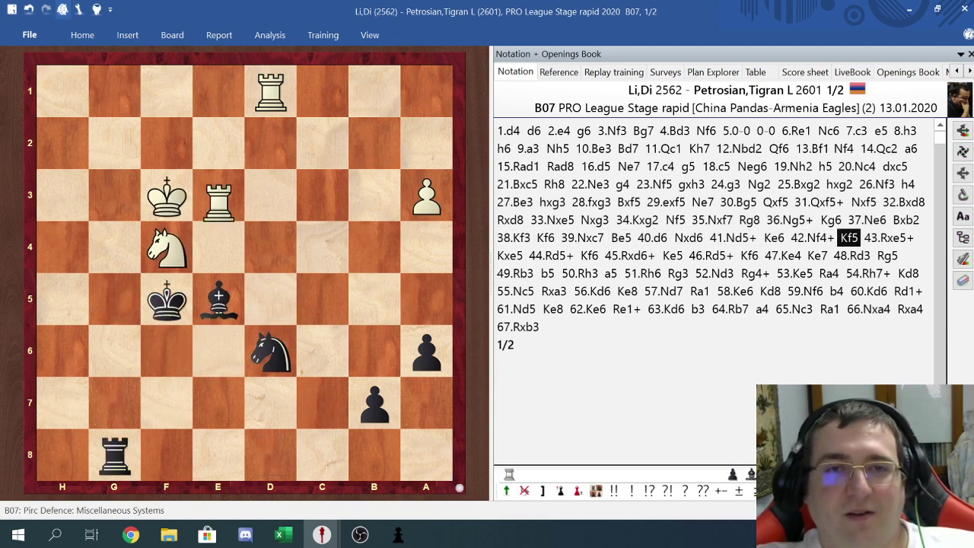
{"action": "key", "text": "Right"}
{"action": "key", "text": "Right"}
{"action": "key", "text": "Right"}
{"action": "key", "text": "Right"}
{"action": "key", "text": "Right"}
{"action": "key", "text": "Right"}
{"action": "key", "text": "Right"}
{"action": "key", "text": "Right"}
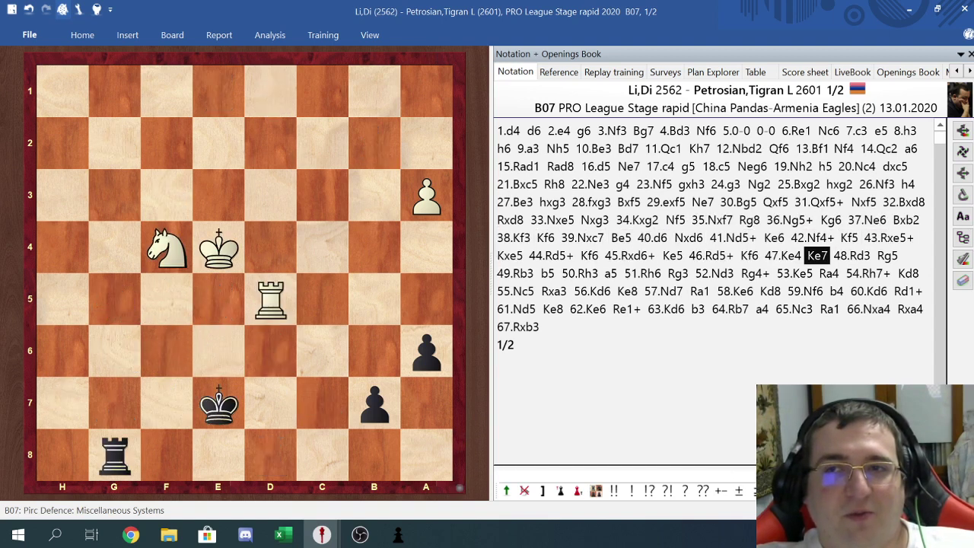
{"action": "key", "text": "Right"}
{"action": "key", "text": "Right"}
{"action": "key", "text": "Right"}
{"action": "key", "text": "Right"}
{"action": "key", "text": "Right"}
{"action": "key", "text": "Right"}
{"action": "key", "text": "Right"}
{"action": "key", "text": "Right"}
{"action": "key", "text": "Right"}
{"action": "key", "text": "Right"}
{"action": "key", "text": "Right"}
{"action": "key", "text": "Right"}
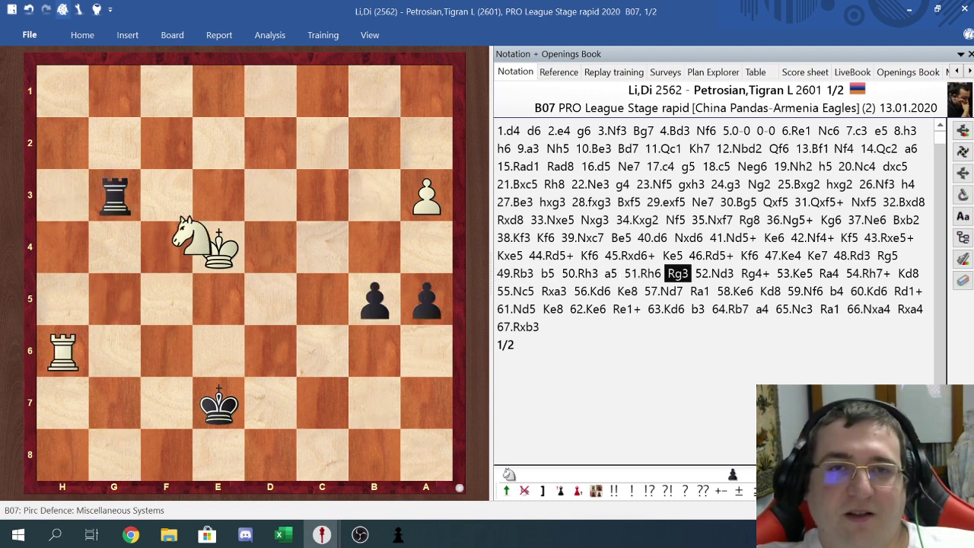
{"action": "key", "text": "Right"}
{"action": "key", "text": "Right"}
{"action": "key", "text": "Right"}
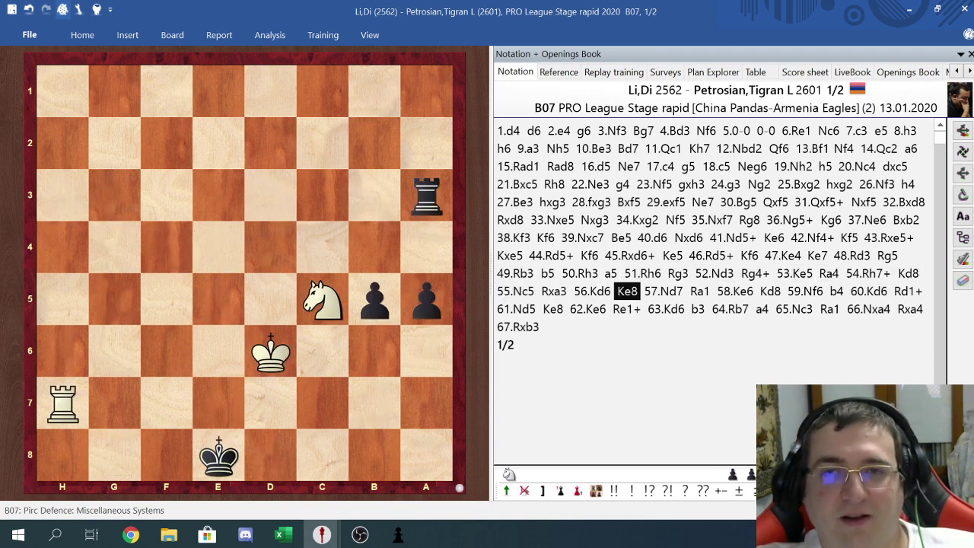
{"action": "key", "text": "Right"}
{"action": "key", "text": "Right"}
{"action": "key", "text": "Right"}
{"action": "key", "text": "Right"}
{"action": "key", "text": "Right"}
{"action": "key", "text": "Right"}
{"action": "key", "text": "Right"}
{"action": "key", "text": "Right"}
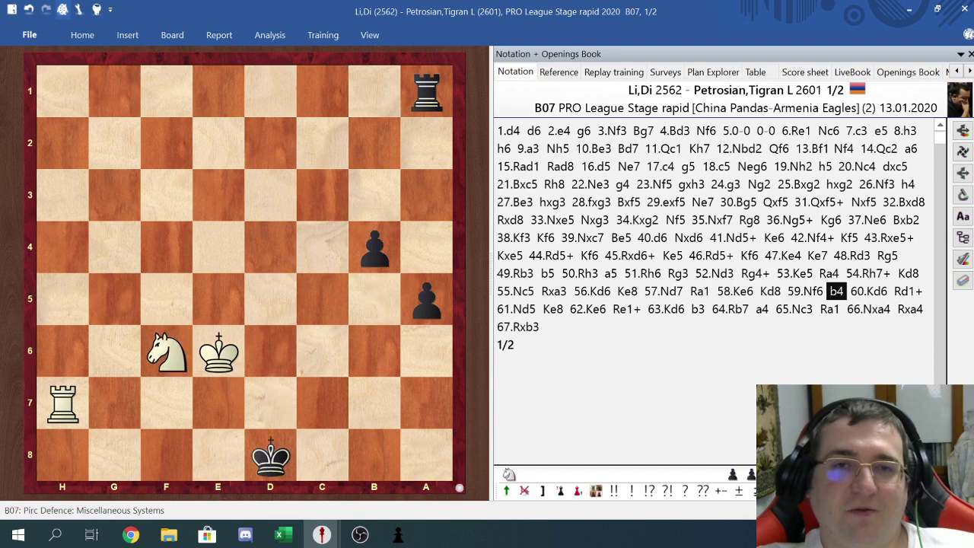
{"action": "key", "text": "Right"}
{"action": "key", "text": "Right"}
{"action": "key", "text": "Right"}
{"action": "key", "text": "Right"}
{"action": "key", "text": "Right"}
{"action": "key", "text": "Right"}
{"action": "key", "text": "Right"}
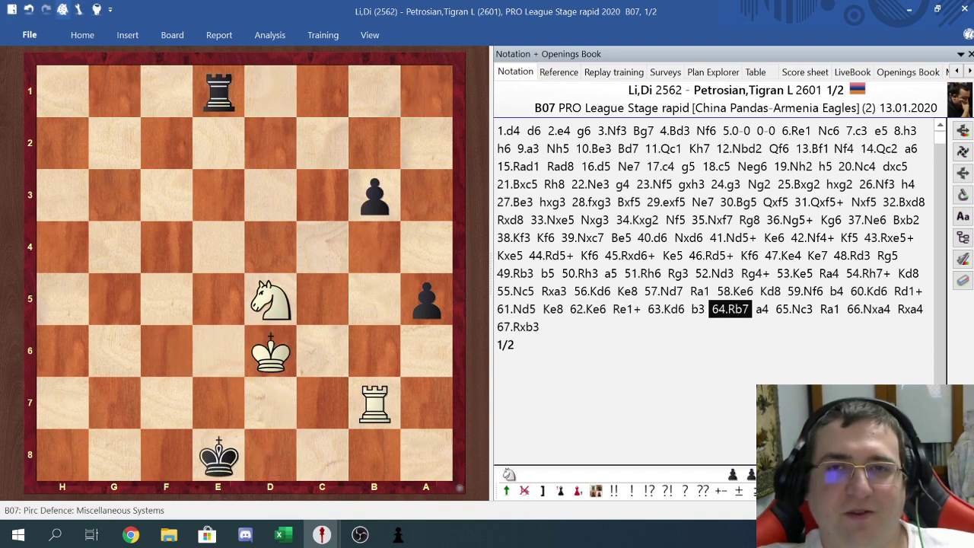
{"action": "left_click", "coordinate": [963, 9]}
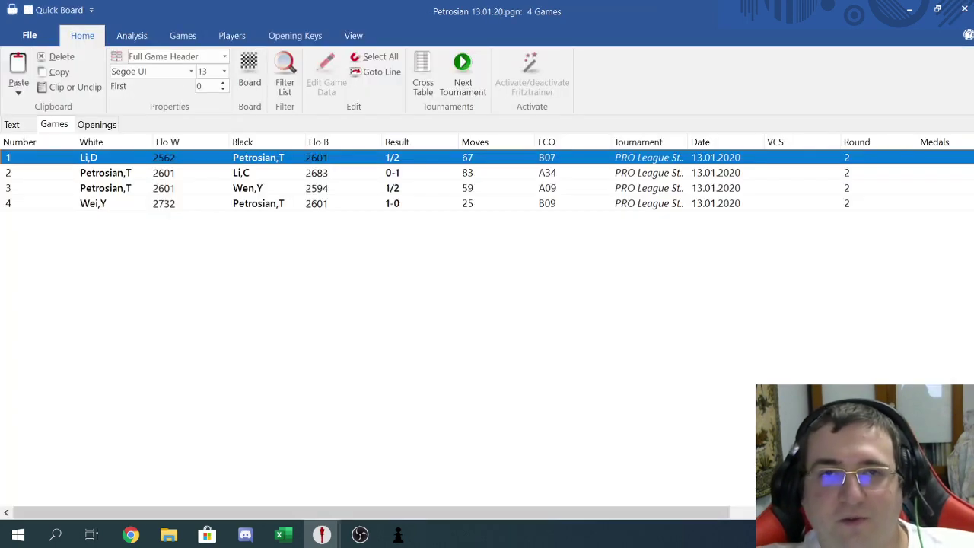
{"action": "double_click", "coordinate": [530, 188]}
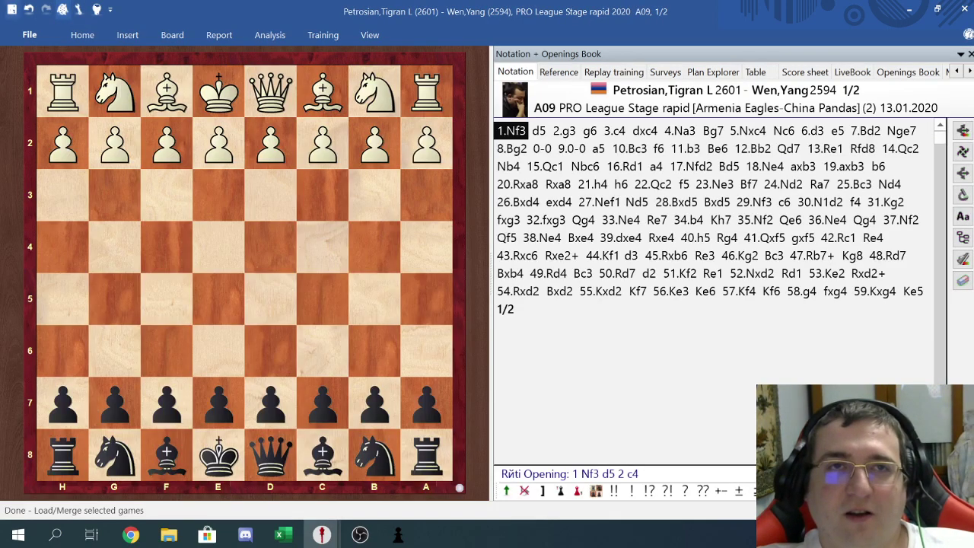
{"action": "left_click", "coordinate": [63, 9]}
{"action": "left_click", "coordinate": [542, 148]}
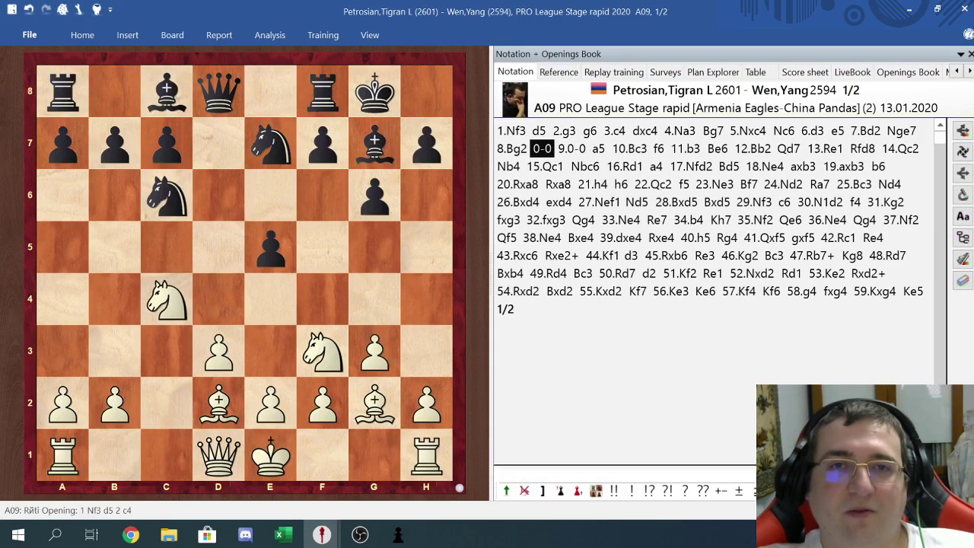
Replay the A09 game from 9.0-0 through 28...Bxd5.
{"action": "key", "text": "Right"}
{"action": "key", "text": "Right"}
{"action": "key", "text": "Right"}
{"action": "key", "text": "Right"}
{"action": "key", "text": "Right"}
{"action": "key", "text": "Right"}
{"action": "key", "text": "Right"}
{"action": "key", "text": "Right"}
{"action": "key", "text": "Right"}
{"action": "key", "text": "Right"}
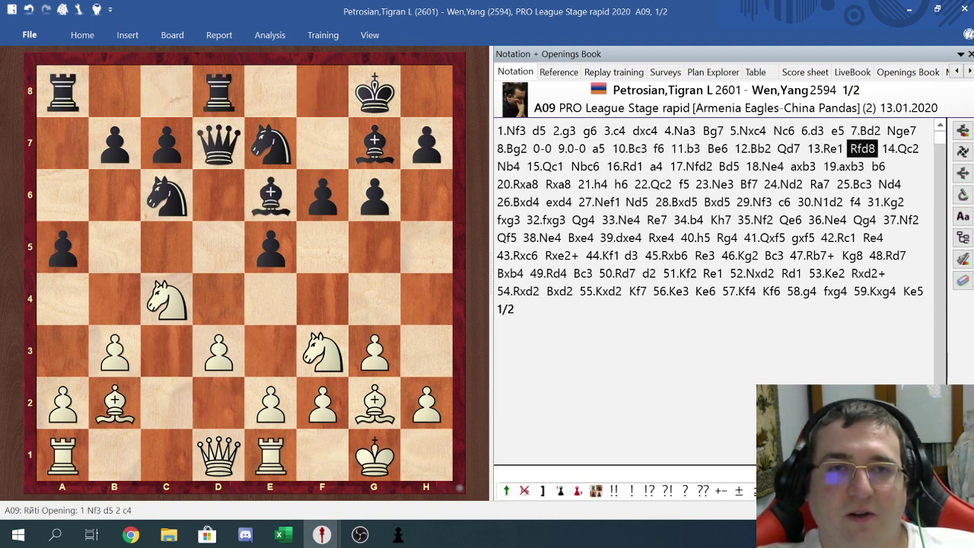
{"action": "key", "text": "Right"}
{"action": "key", "text": "Right"}
{"action": "key", "text": "Right"}
{"action": "key", "text": "Right"}
{"action": "key", "text": "Right"}
{"action": "key", "text": "Right"}
{"action": "key", "text": "Right"}
{"action": "key", "text": "Right"}
{"action": "key", "text": "Right"}
{"action": "key", "text": "Right"}
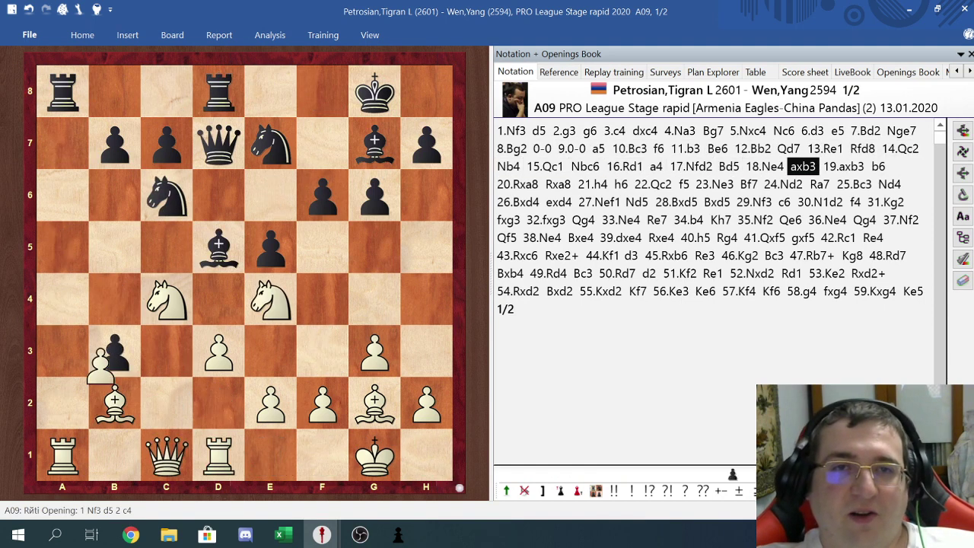
{"action": "key", "text": "Right"}
{"action": "key", "text": "Right"}
{"action": "key", "text": "Right"}
{"action": "key", "text": "Right"}
{"action": "key", "text": "Right"}
{"action": "key", "text": "Right"}
{"action": "key", "text": "Right"}
{"action": "key", "text": "Right"}
{"action": "key", "text": "Right"}
{"action": "key", "text": "Right"}
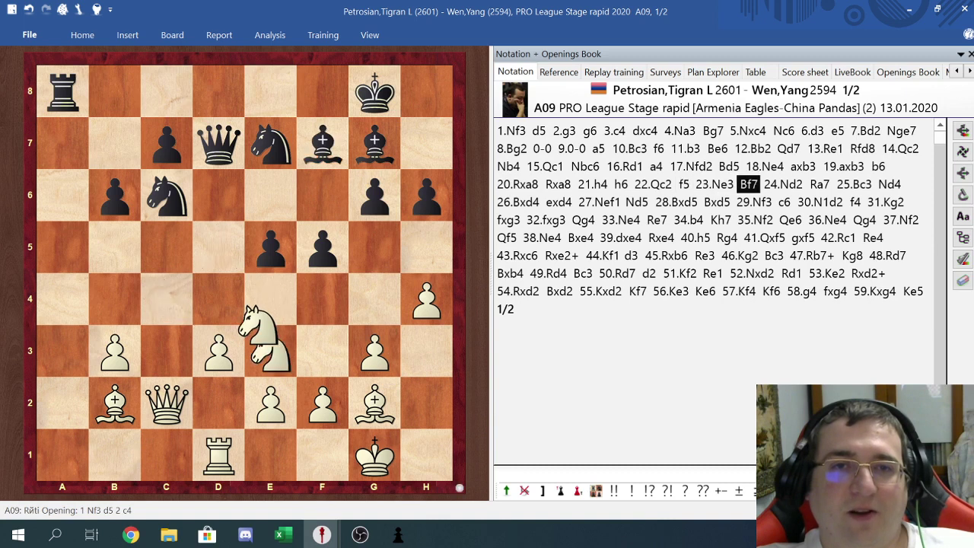
{"action": "key", "text": "Right"}
{"action": "key", "text": "Right"}
{"action": "key", "text": "Right"}
{"action": "key", "text": "Right"}
{"action": "key", "text": "Right"}
{"action": "key", "text": "Right"}
{"action": "key", "text": "Right"}
{"action": "key", "text": "Right"}
{"action": "key", "text": "Right"}
{"action": "key", "text": "Right"}
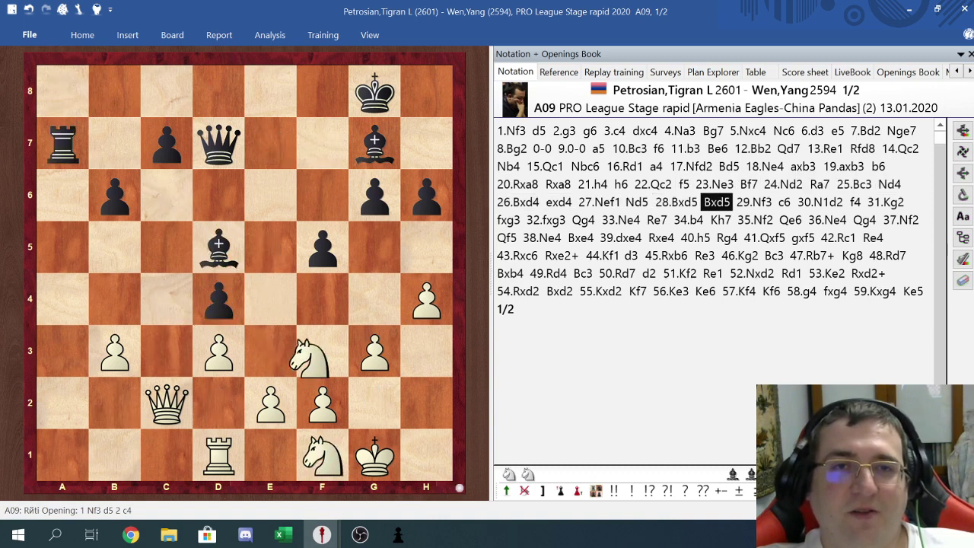
Continue replaying the A09 game's middlegame from 29.Nf3 through 39.dxe4.
{"action": "key", "text": "Right"}
{"action": "key", "text": "Right"}
{"action": "key", "text": "Right"}
{"action": "key", "text": "Right"}
{"action": "key", "text": "Right"}
{"action": "key", "text": "Right"}
{"action": "key", "text": "Right"}
{"action": "key", "text": "Right"}
{"action": "key", "text": "Right"}
{"action": "key", "text": "Right"}
{"action": "key", "text": "Right"}
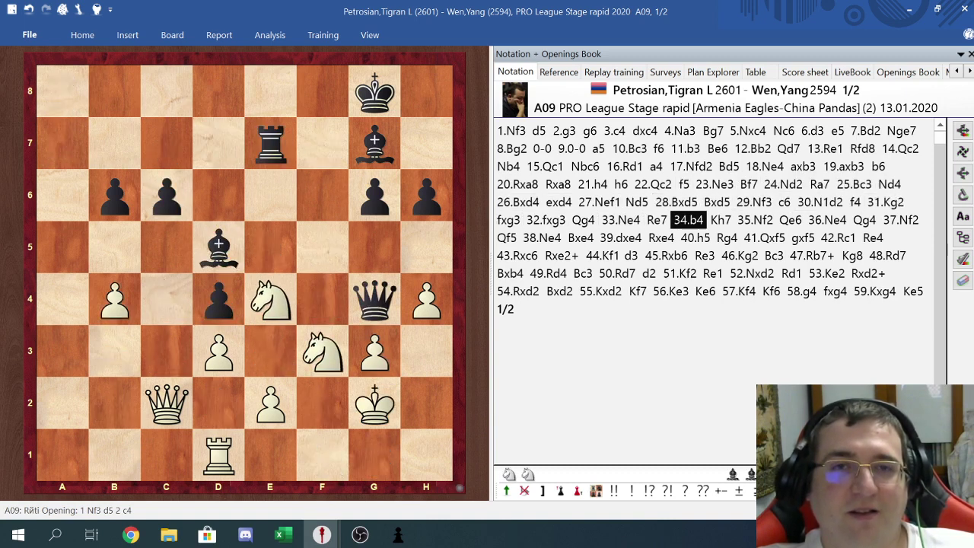
{"action": "key", "text": "Right"}
{"action": "key", "text": "Right"}
{"action": "key", "text": "Right"}
{"action": "key", "text": "Right"}
{"action": "key", "text": "Right"}
{"action": "key", "text": "Right"}
{"action": "key", "text": "Right"}
{"action": "key", "text": "Right"}
{"action": "key", "text": "Right"}
{"action": "key", "text": "Right"}
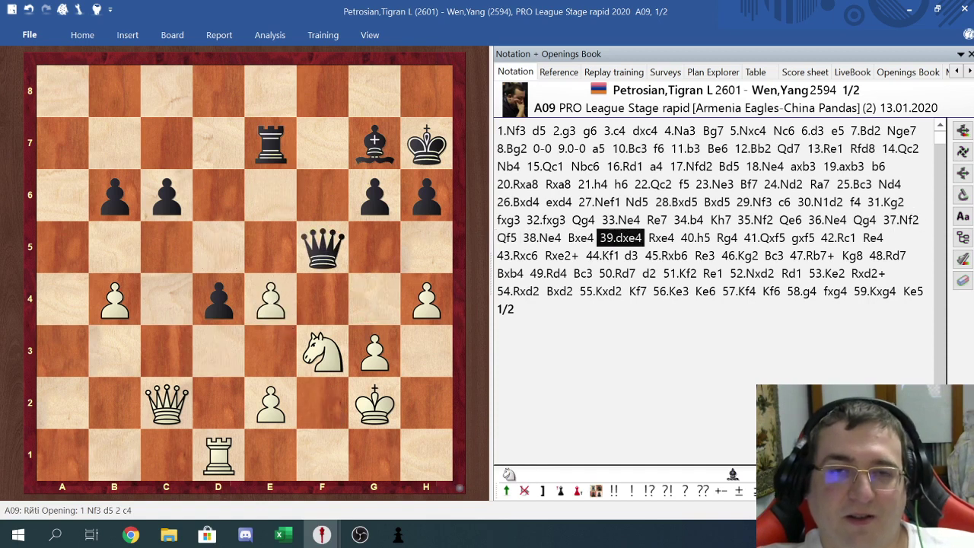
Replay the A09 game's endgame from 39...Rxe4 through 54...Bxd2, and close the game.
{"action": "key", "text": "Right"}
{"action": "key", "text": "Right"}
{"action": "key", "text": "Right"}
{"action": "key", "text": "Right"}
{"action": "key", "text": "Right"}
{"action": "key", "text": "Right"}
{"action": "key", "text": "Right"}
{"action": "key", "text": "Right"}
{"action": "key", "text": "Right"}
{"action": "key", "text": "Right"}
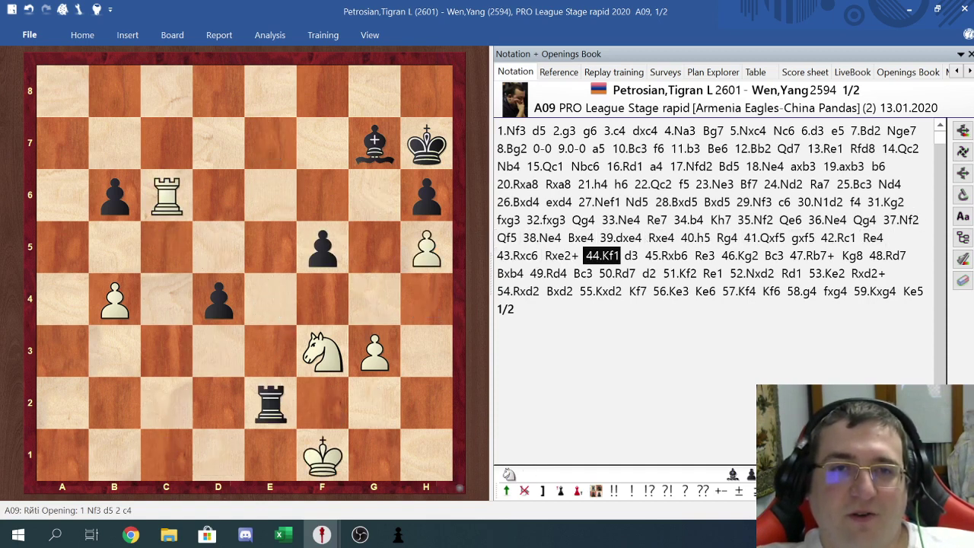
{"action": "key", "text": "Right"}
{"action": "key", "text": "Right"}
{"action": "key", "text": "Right"}
{"action": "key", "text": "Right"}
{"action": "key", "text": "Right"}
{"action": "key", "text": "Right"}
{"action": "key", "text": "Right"}
{"action": "key", "text": "Right"}
{"action": "key", "text": "Right"}
{"action": "key", "text": "Right"}
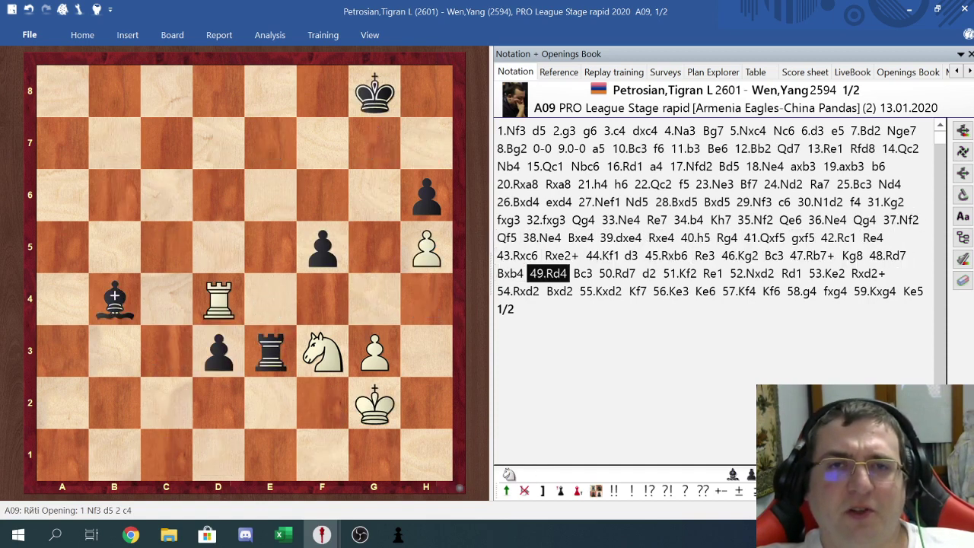
{"action": "key", "text": "Right"}
{"action": "key", "text": "Right"}
{"action": "key", "text": "Right"}
{"action": "key", "text": "Right"}
{"action": "key", "text": "Right"}
{"action": "key", "text": "Right"}
{"action": "key", "text": "Right"}
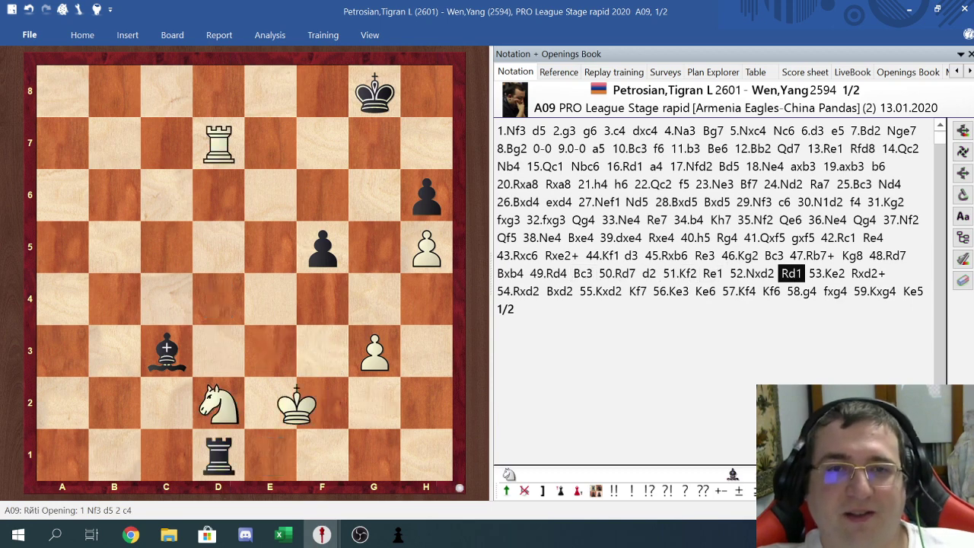
{"action": "key", "text": "Right"}
{"action": "key", "text": "Right"}
{"action": "key", "text": "Right"}
{"action": "key", "text": "Right"}
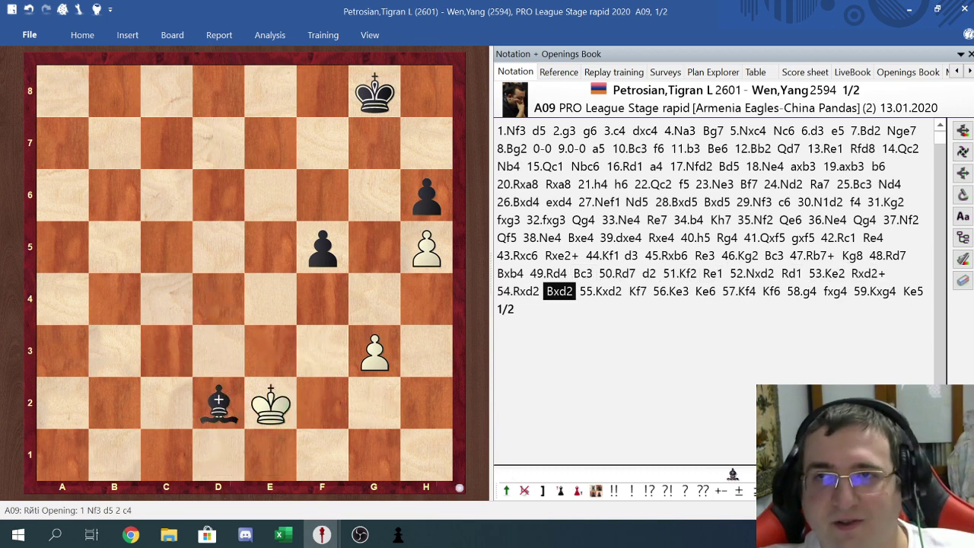
{"action": "left_click", "coordinate": [963, 9]}
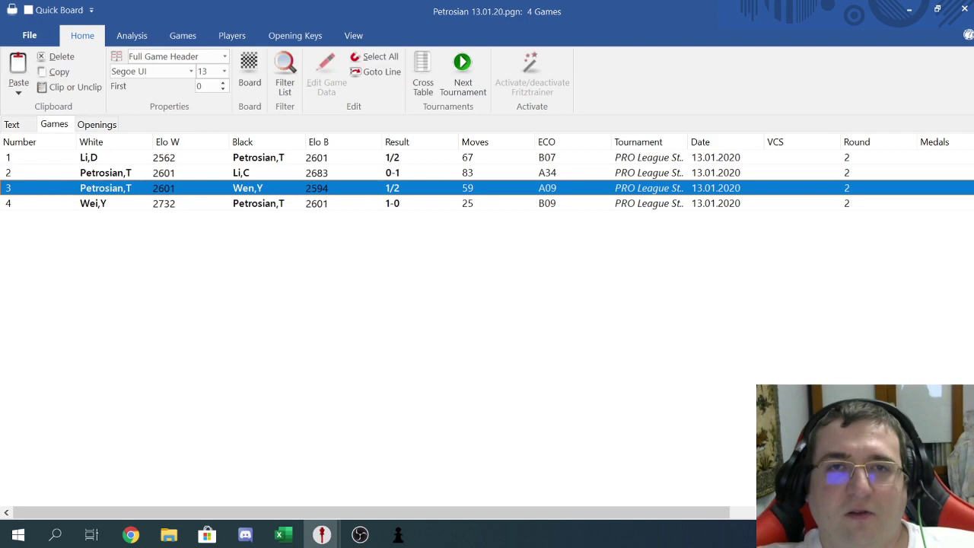
Open the second game in the list, A34, and go to the position after 10.0-0.
{"action": "key", "text": "Up"}
{"action": "key", "text": "Return"}
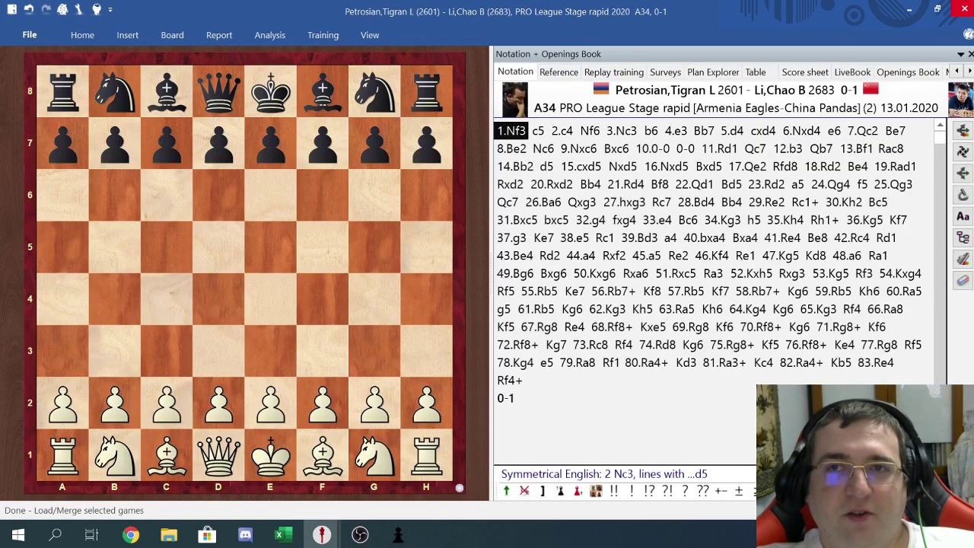
{"action": "left_click", "coordinate": [511, 148]}
{"action": "key", "text": "Right"}
{"action": "key", "text": "Right"}
{"action": "key", "text": "Right"}
{"action": "key", "text": "Right"}
{"action": "key", "text": "Right"}
{"action": "key", "text": "Right"}
{"action": "key", "text": "Right"}
{"action": "key", "text": "Right"}
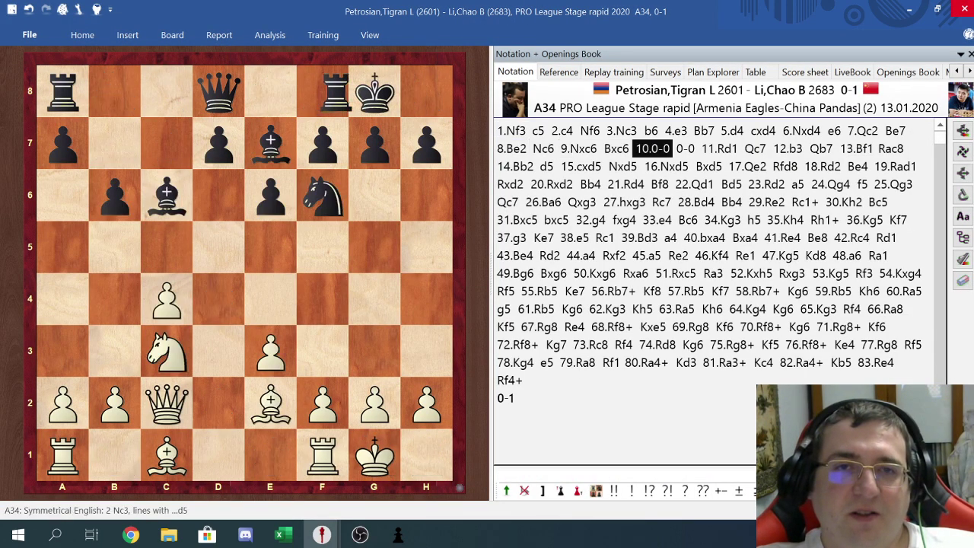
Replay the A34 game from 10...0-0 through 17...Rfd8, jump to the rook endgame at 63.Ra5, and close the game.
{"action": "key", "text": "Right"}
{"action": "key", "text": "Right"}
{"action": "key", "text": "Right"}
{"action": "key", "text": "Right"}
{"action": "key", "text": "Right"}
{"action": "key", "text": "Right"}
{"action": "key", "text": "Right"}
{"action": "key", "text": "Right"}
{"action": "key", "text": "Right"}
{"action": "key", "text": "Right"}
{"action": "key", "text": "Right"}
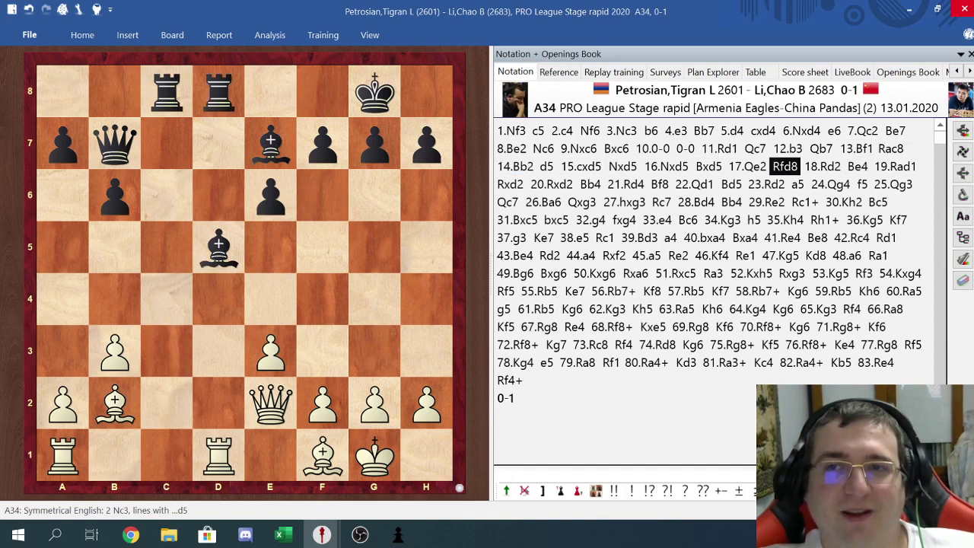
{"action": "left_click", "coordinate": [677, 309]}
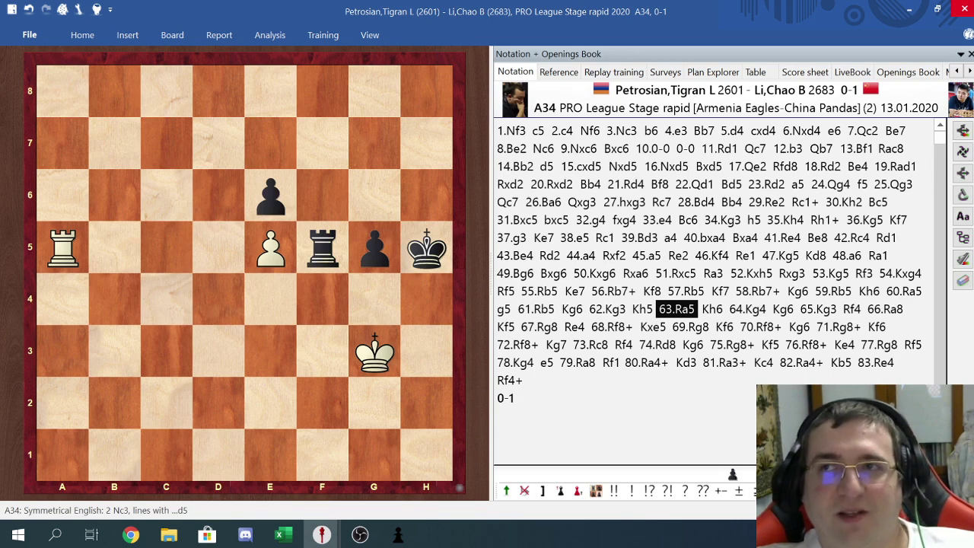
{"action": "left_click", "coordinate": [964, 8]}
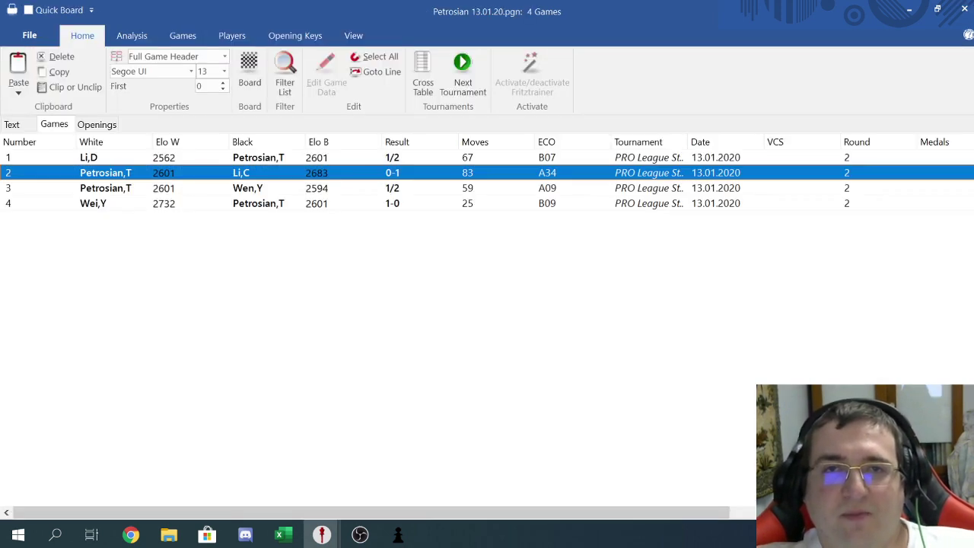
Open the fourth game, B09, flipped to Black's perspective at the position after 10...Bg4.
{"action": "double_click", "coordinate": [258, 203]}
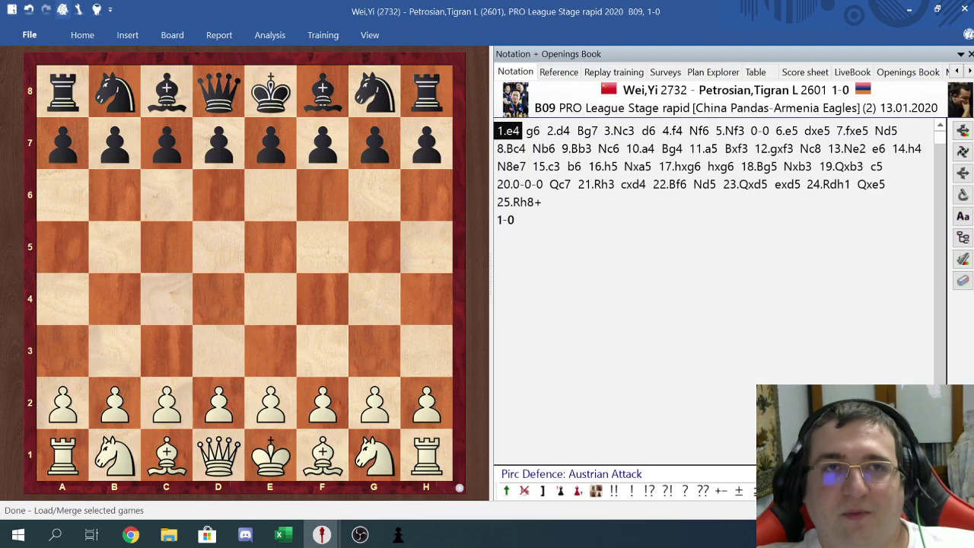
{"action": "left_click", "coordinate": [63, 9]}
{"action": "left_click", "coordinate": [639, 149]}
{"action": "key", "text": "Right"}
{"action": "key", "text": "Right"}
{"action": "key", "text": "Right"}
{"action": "key", "text": "Right"}
{"action": "key", "text": "Right"}
{"action": "key", "text": "Right"}
{"action": "key", "text": "Right"}
{"action": "key", "text": "Right"}
{"action": "key", "text": "Right"}
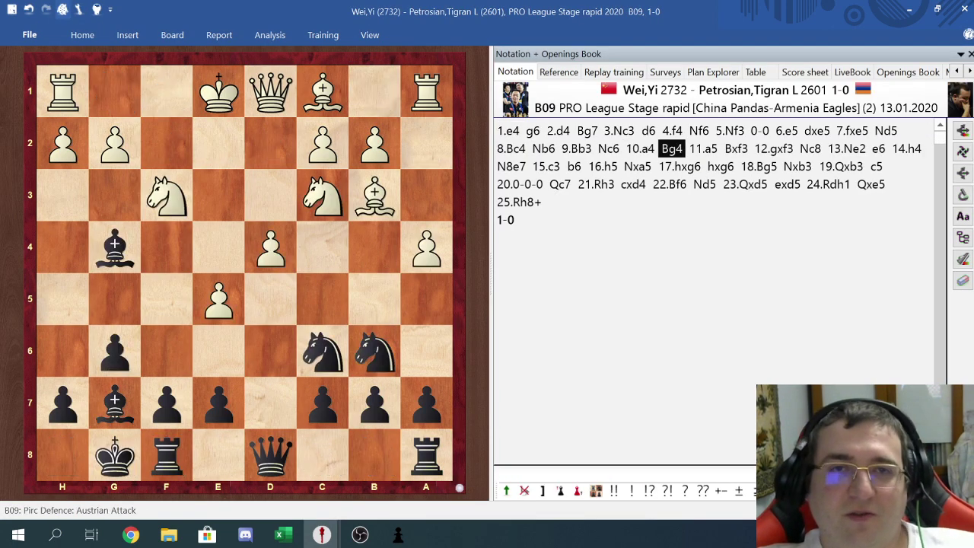
Replay the B09 game from 11.a5 through 24.Rdh1, and close the game.
{"action": "key", "text": "Right"}
{"action": "key", "text": "Right"}
{"action": "key", "text": "Right"}
{"action": "key", "text": "Right"}
{"action": "key", "text": "Right"}
{"action": "key", "text": "Right"}
{"action": "key", "text": "Right"}
{"action": "key", "text": "Right"}
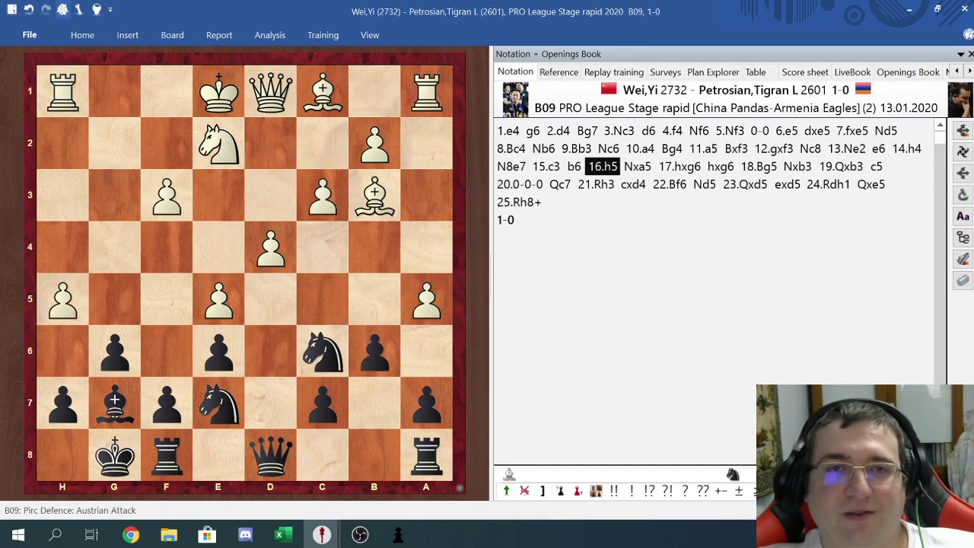
{"action": "key", "text": "Right"}
{"action": "key", "text": "Right"}
{"action": "key", "text": "Right"}
{"action": "key", "text": "Right"}
{"action": "key", "text": "Right"}
{"action": "key", "text": "Right"}
{"action": "key", "text": "Right"}
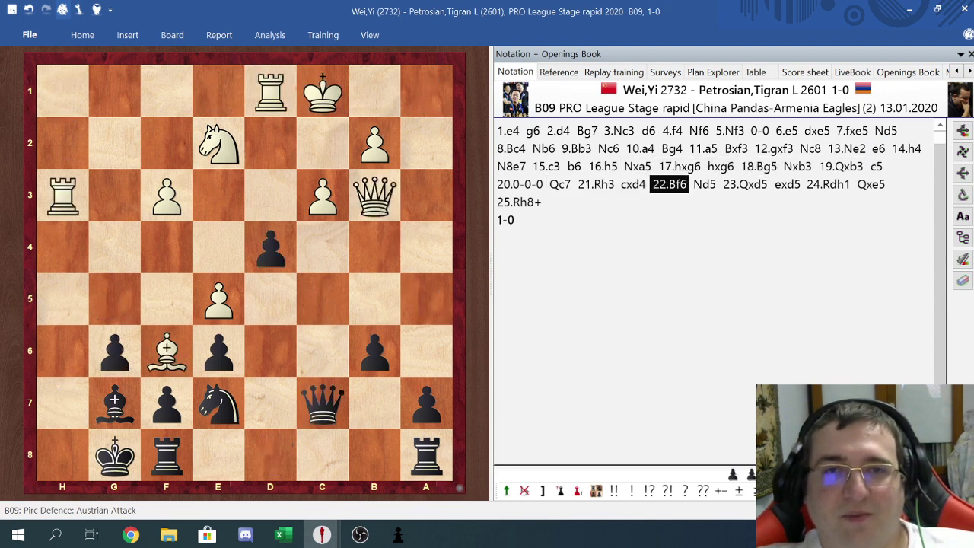
{"action": "key", "text": "Right"}
{"action": "key", "text": "Right"}
{"action": "key", "text": "Right"}
{"action": "key", "text": "Right"}
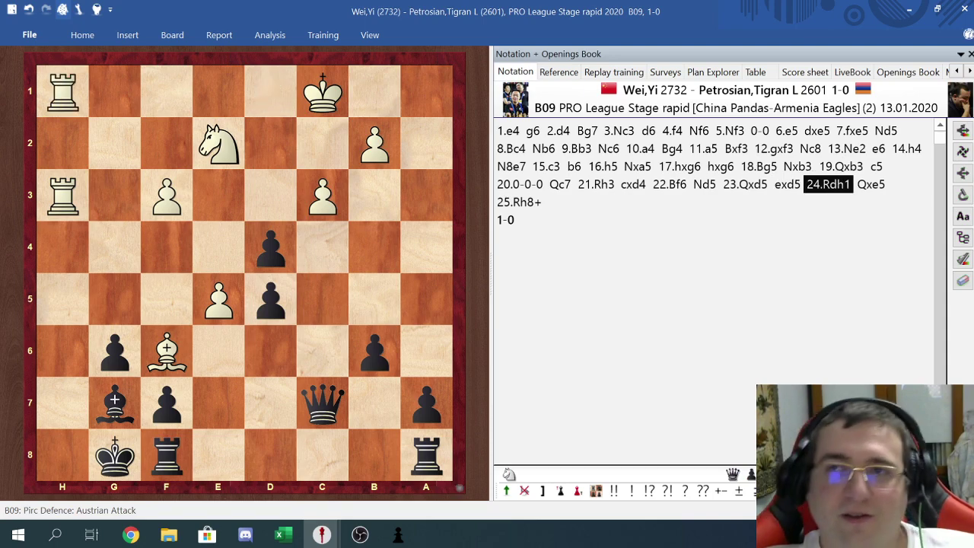
{"action": "left_click", "coordinate": [964, 8]}
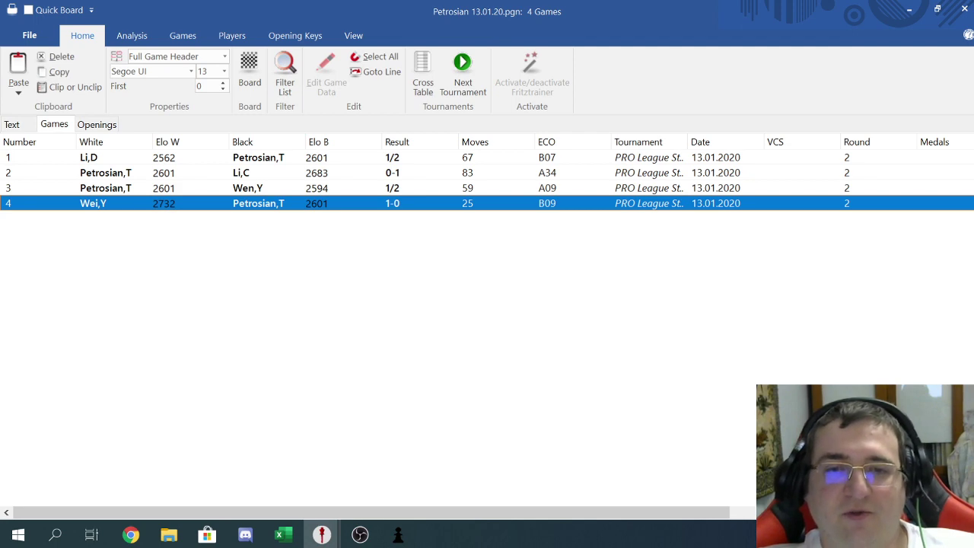
Switch to the Petrosian TigranL workbook in Excel and review the 13 January Pro chess league column from 0 CP loss to undecided.
{"action": "left_click", "coordinate": [283, 535]}
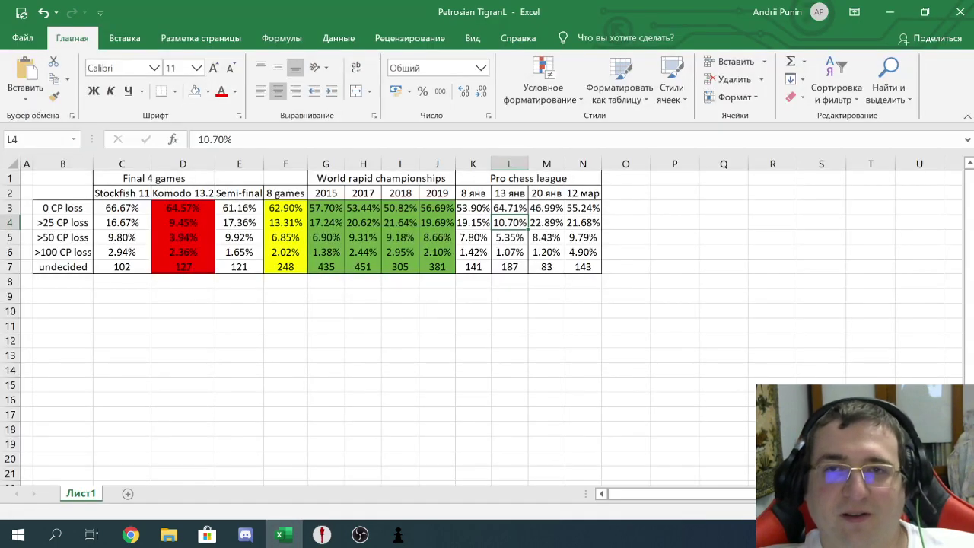
{"action": "key", "text": "Up"}
{"action": "key", "text": "Down"}
{"action": "key", "text": "Down"}
{"action": "key", "text": "Down"}
{"action": "key", "text": "Down"}
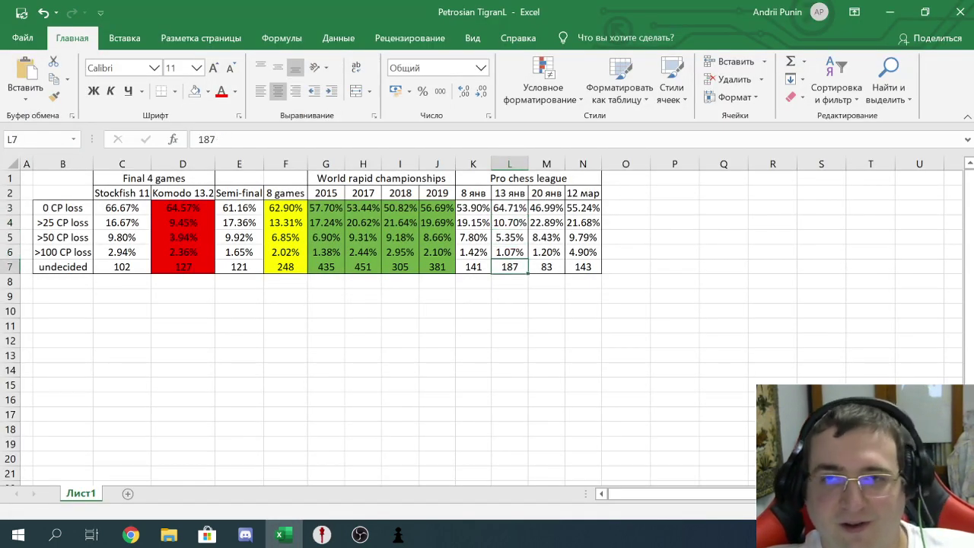
{"action": "key", "text": "Up"}
{"action": "key", "text": "Up"}
{"action": "key", "text": "Up"}
{"action": "key", "text": "Up"}
{"action": "key", "text": "Down"}
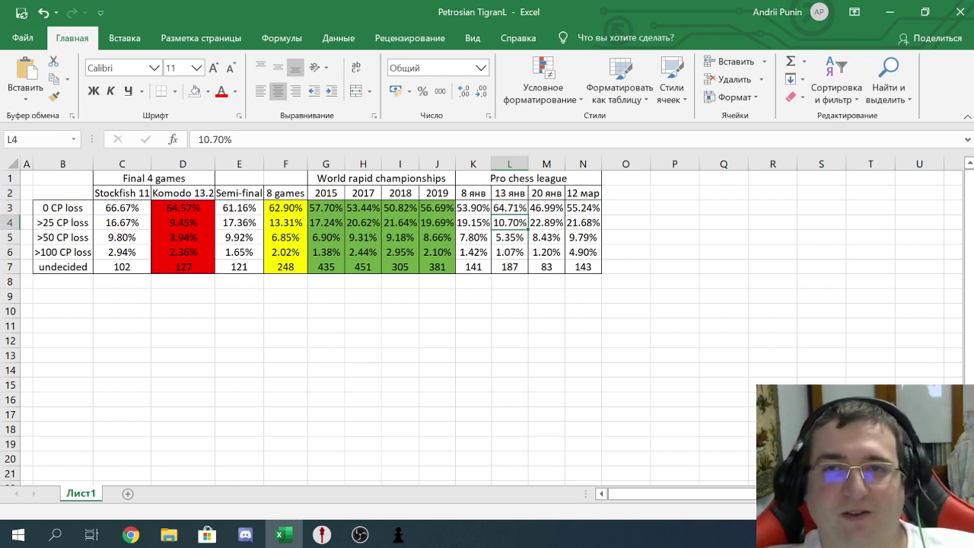
Compare the 13 January column's >50 CP loss to undecided rows with the Komodo 13.2 figures for the final 4 games.
{"action": "key", "text": "Down"}
{"action": "key", "text": "Down"}
{"action": "key", "text": "Down"}
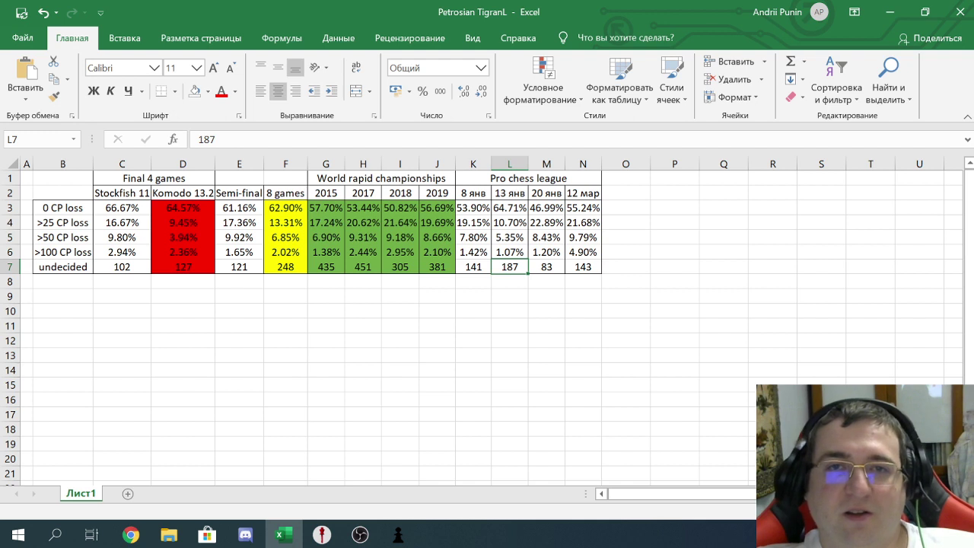
{"action": "left_click_drag", "start_coordinate": [182, 207], "coordinate": [183, 267]}
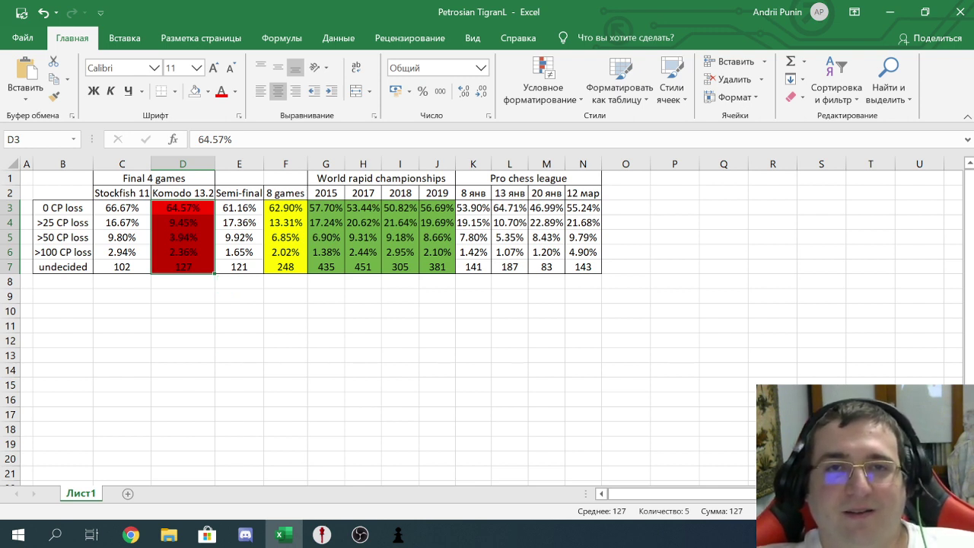
Review the combined 8 games column row by row from 0 CP loss to undecided.
{"action": "left_click", "coordinate": [285, 208]}
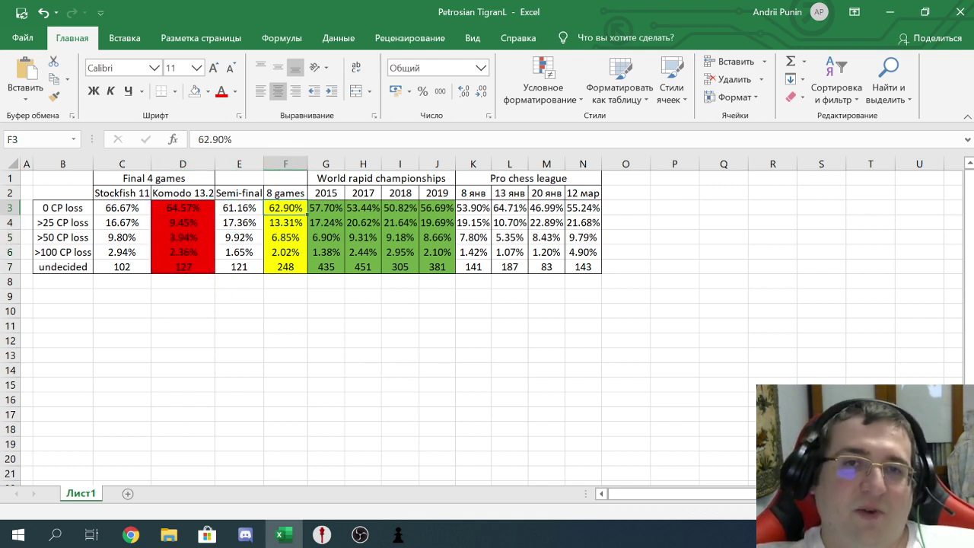
{"action": "key", "text": "Down"}
{"action": "key", "text": "Down"}
{"action": "key", "text": "Down"}
{"action": "key", "text": "Down"}
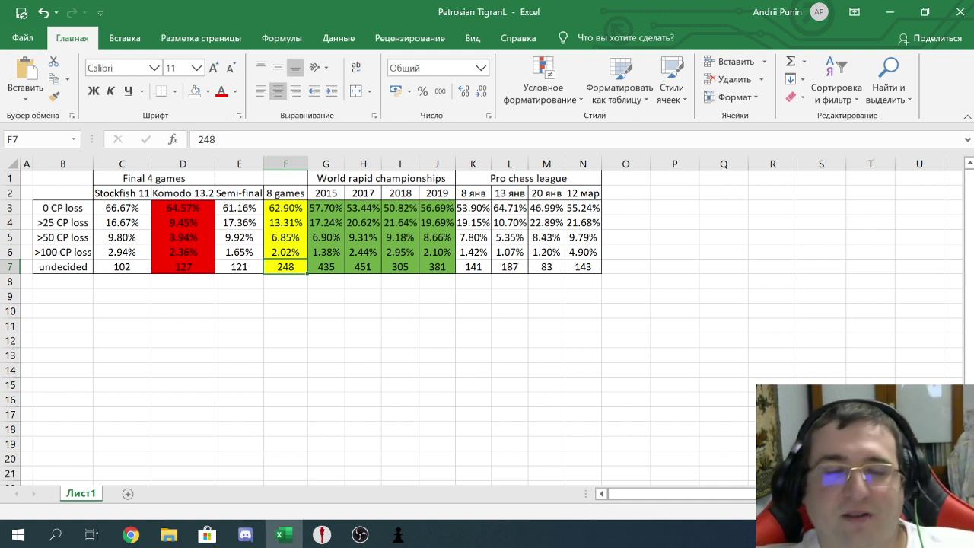
Re-examine the Komodo 13.2 column, checking its >25 and >50 CP loss rows, and return to cell A1.
{"action": "left_click_drag", "start_coordinate": [183, 208], "coordinate": [190, 268]}
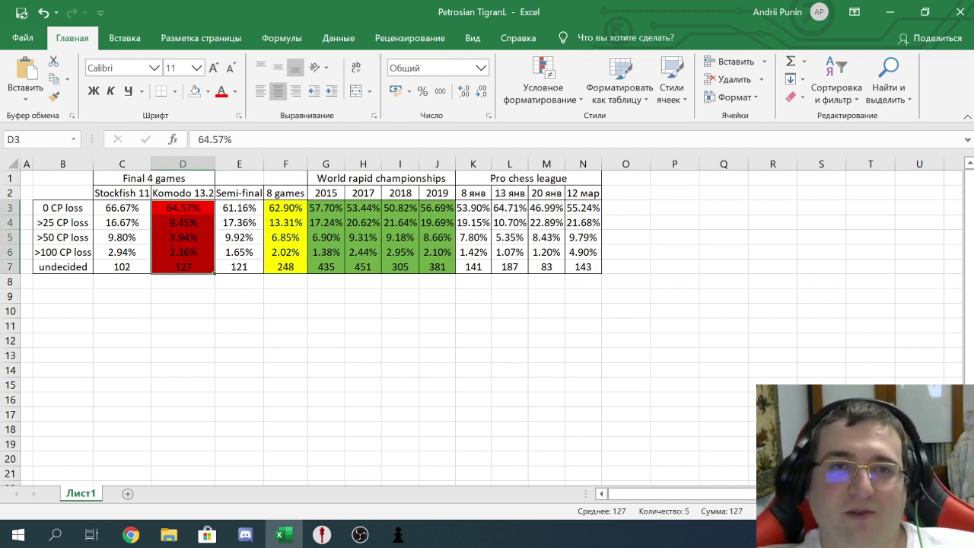
{"action": "left_click", "coordinate": [182, 281]}
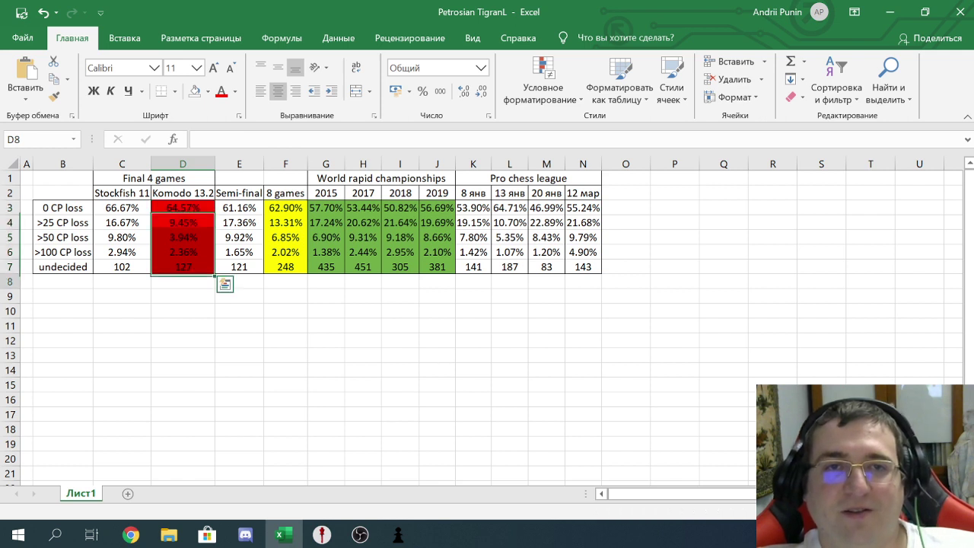
{"action": "left_click", "coordinate": [27, 178]}
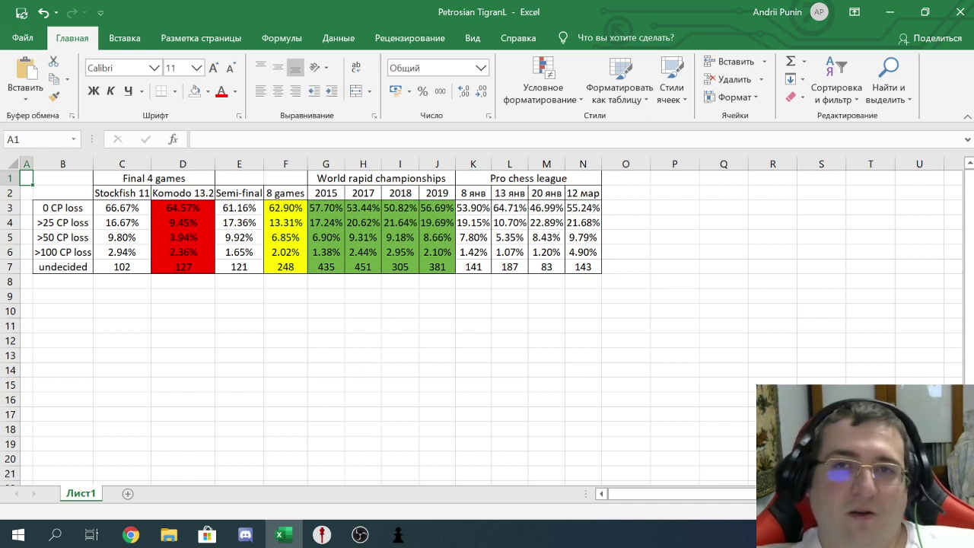
{"action": "left_click", "coordinate": [182, 222]}
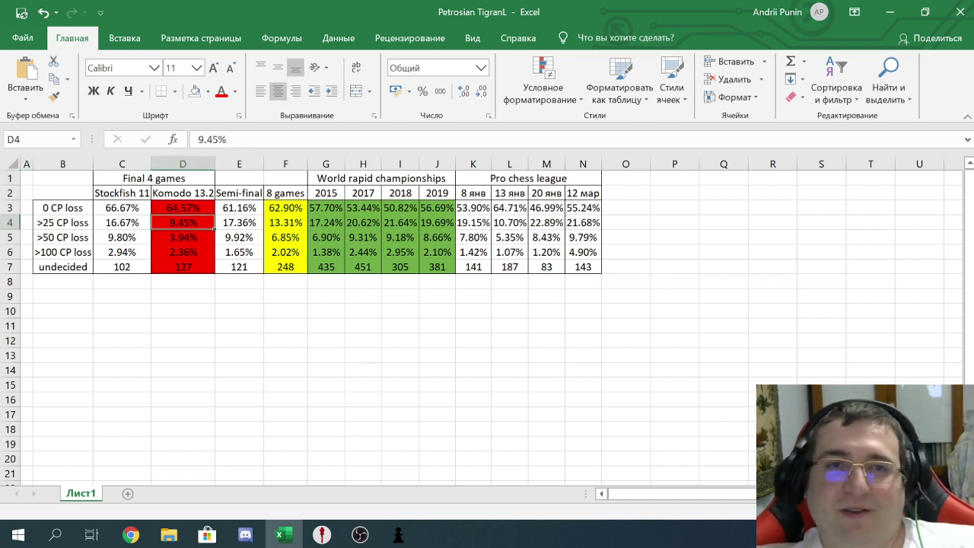
{"action": "left_click", "coordinate": [182, 237]}
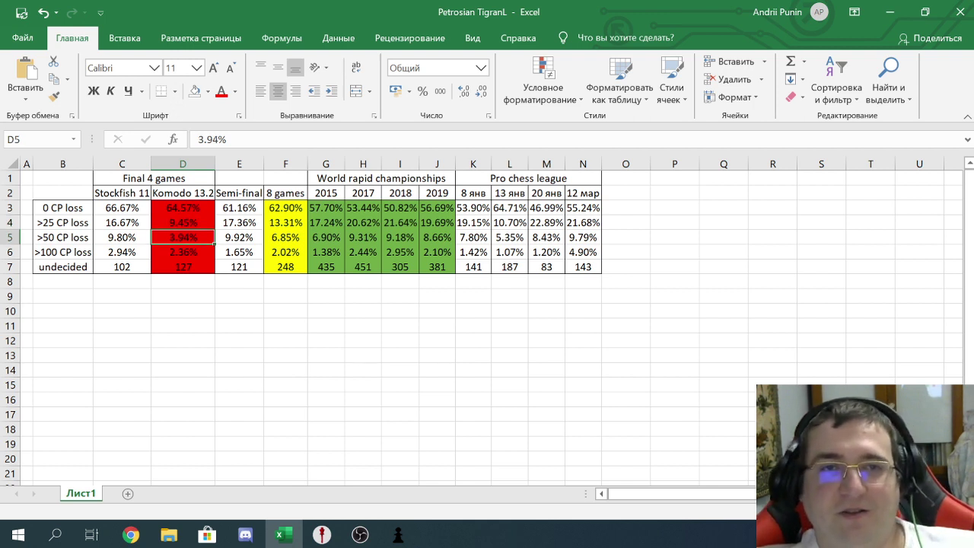
{"action": "left_click", "coordinate": [27, 178]}
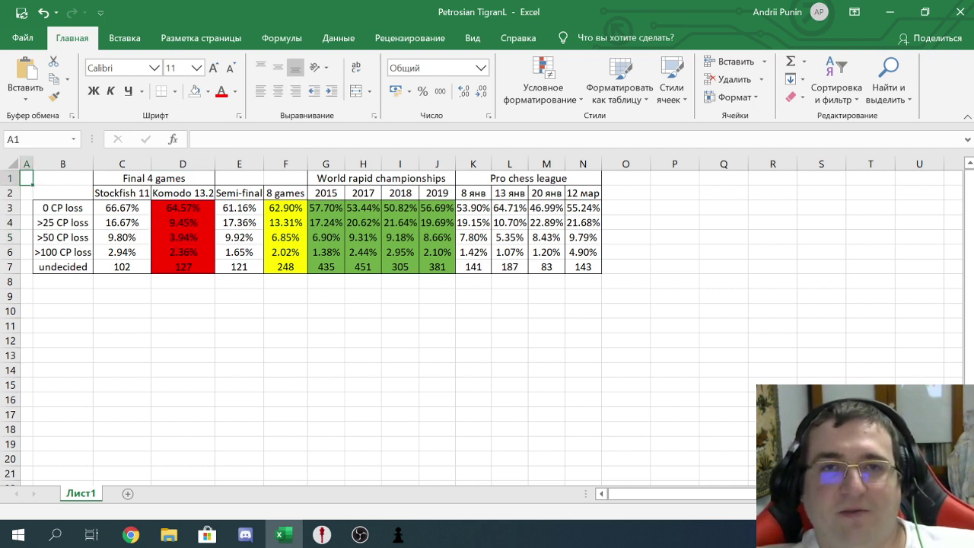